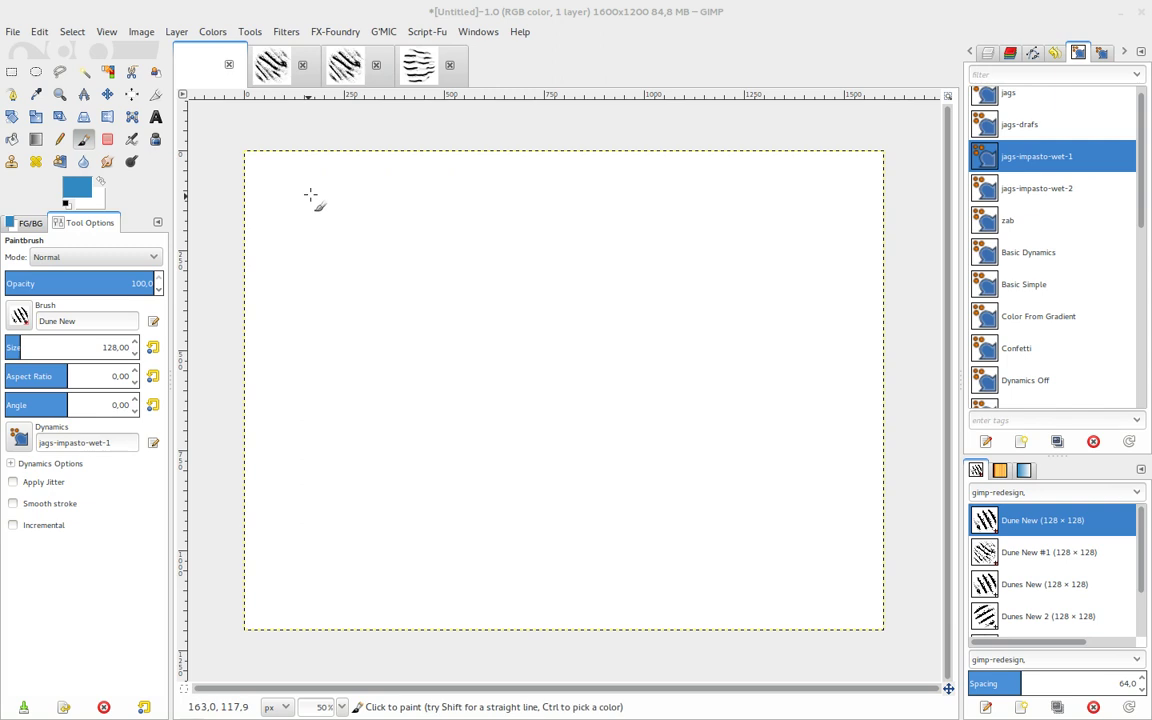
Step: Build a dense blue patch of hatched Dune New strokes near the canvas top-left
{"action": "left_click", "coordinate": [985, 522]}
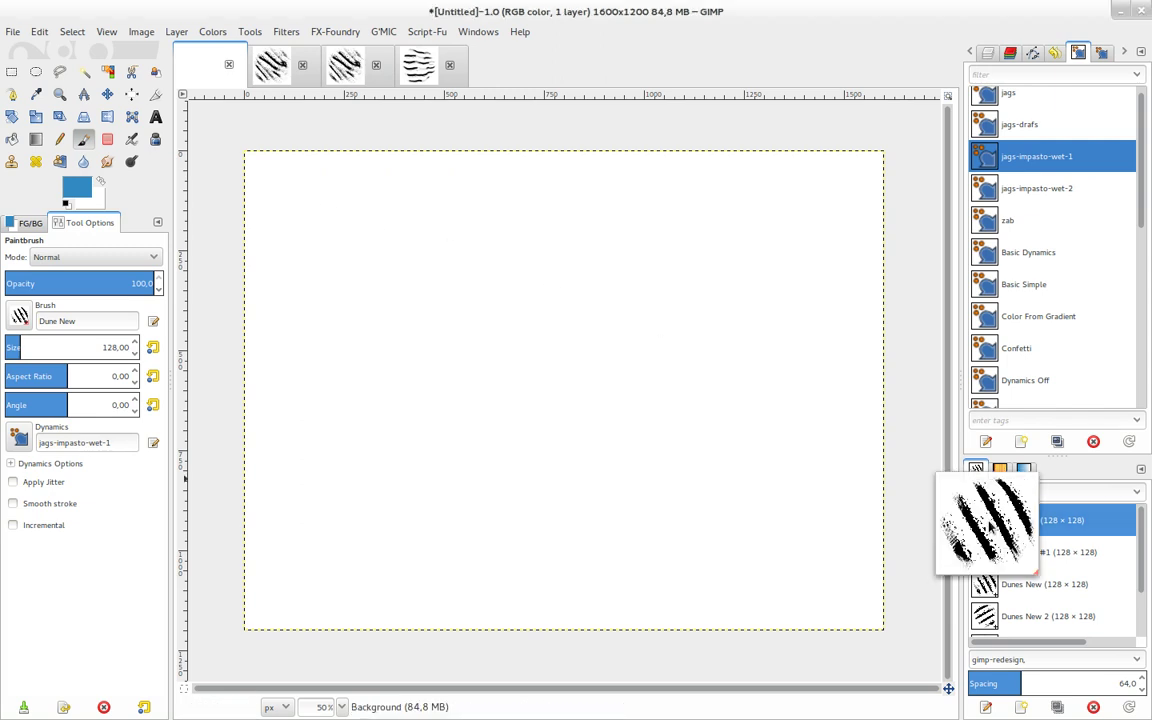
{"action": "left_click", "coordinate": [988, 527]}
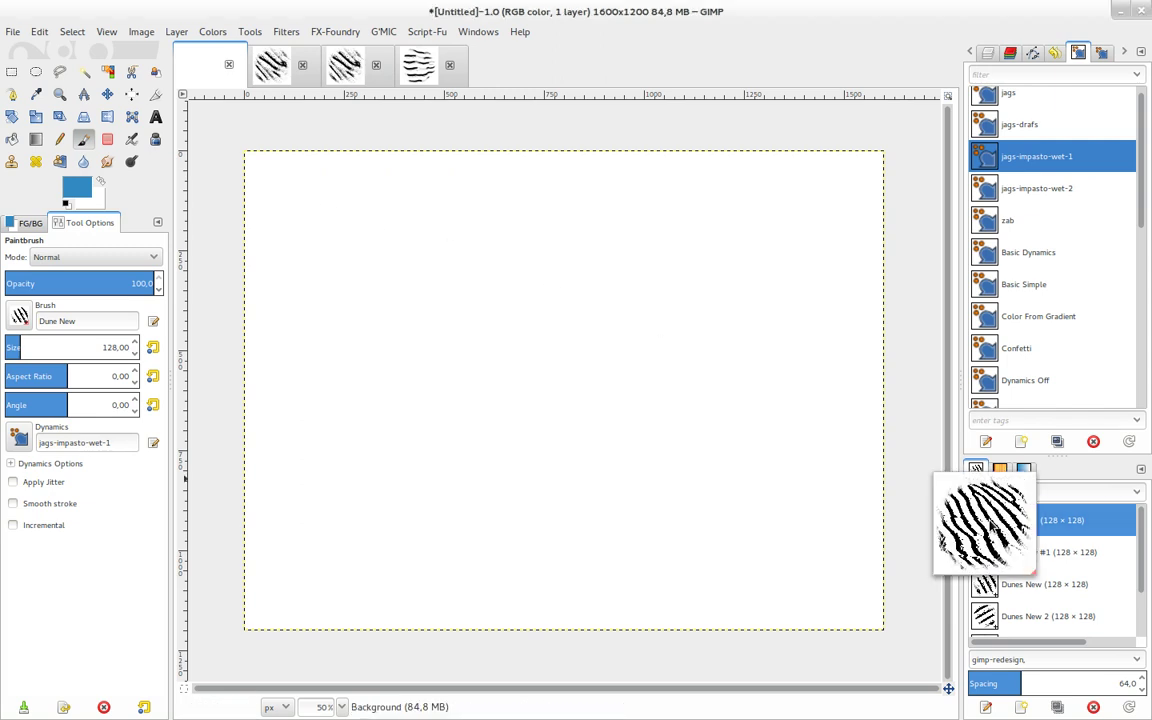
{"action": "left_click_drag", "start_coordinate": [300, 190], "coordinate": [330, 228]}
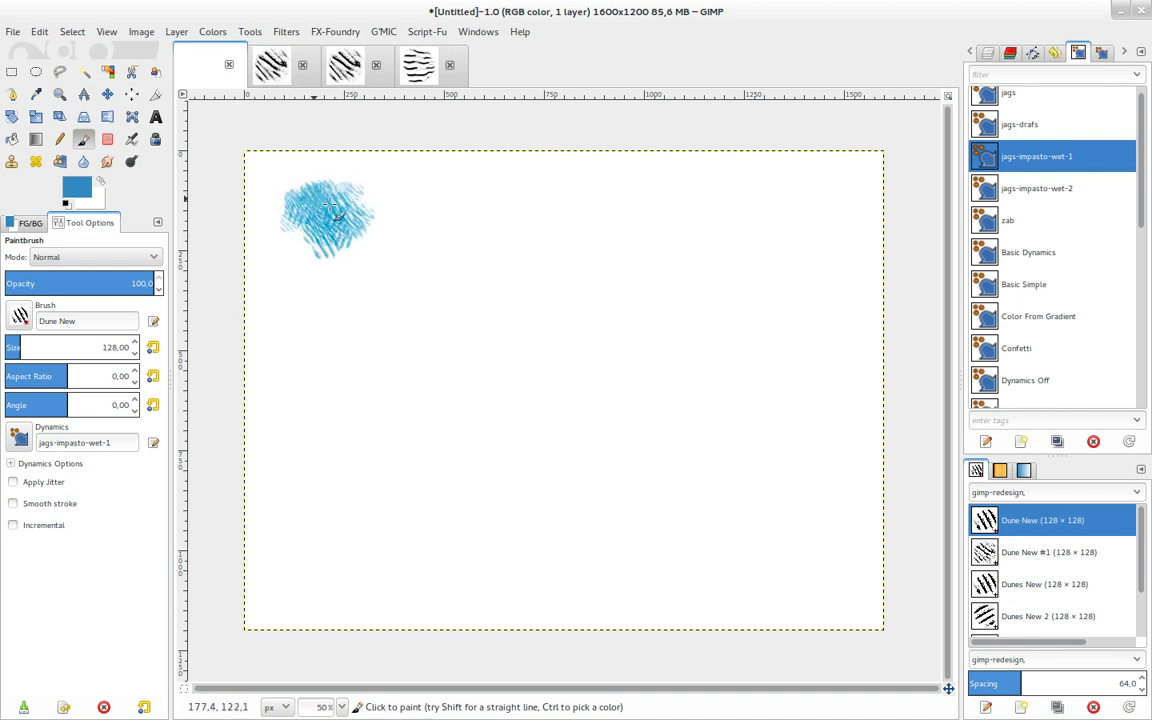
{"action": "left_click_drag", "start_coordinate": [310, 190], "coordinate": [355, 231]}
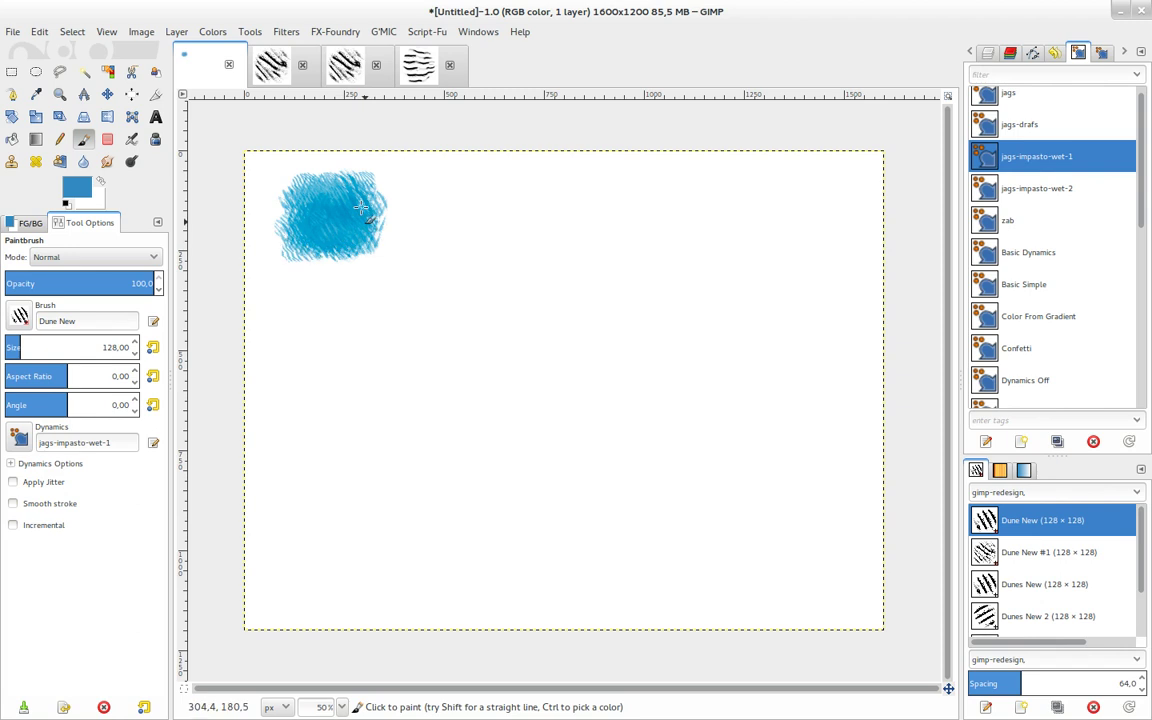
{"action": "left_click_drag", "start_coordinate": [376, 229], "coordinate": [337, 250]}
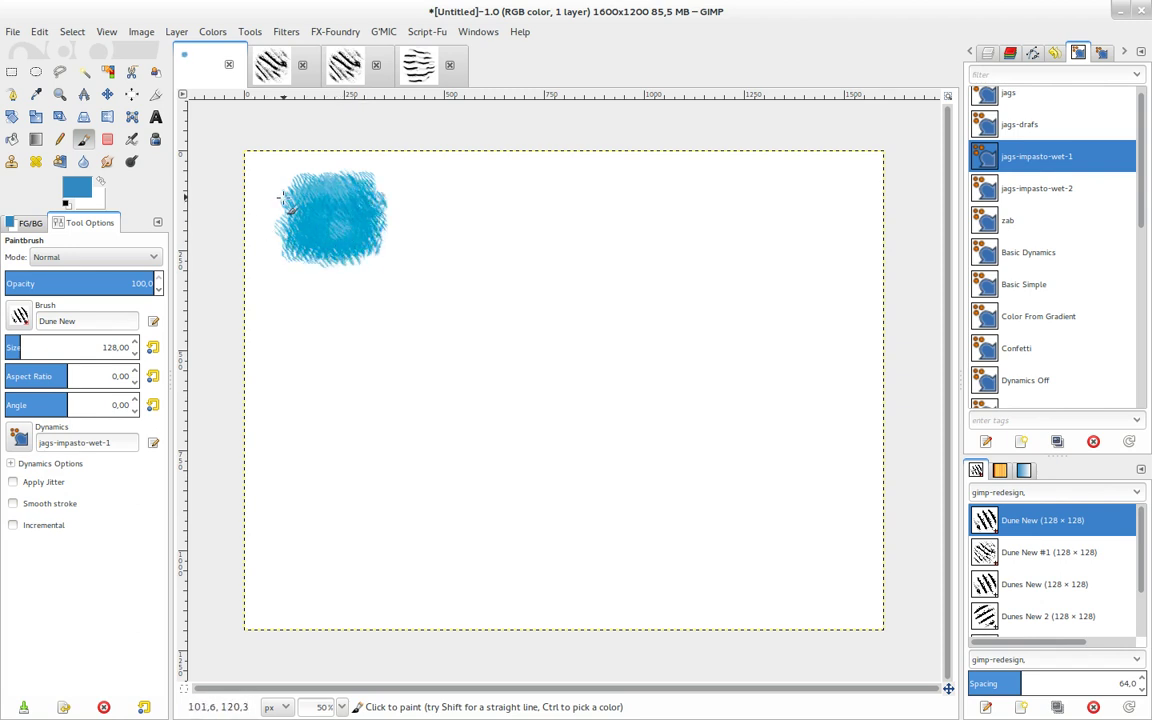
{"action": "key", "text": "z"}
{"action": "left_click_drag", "start_coordinate": [347, 228], "coordinate": [396, 306]}
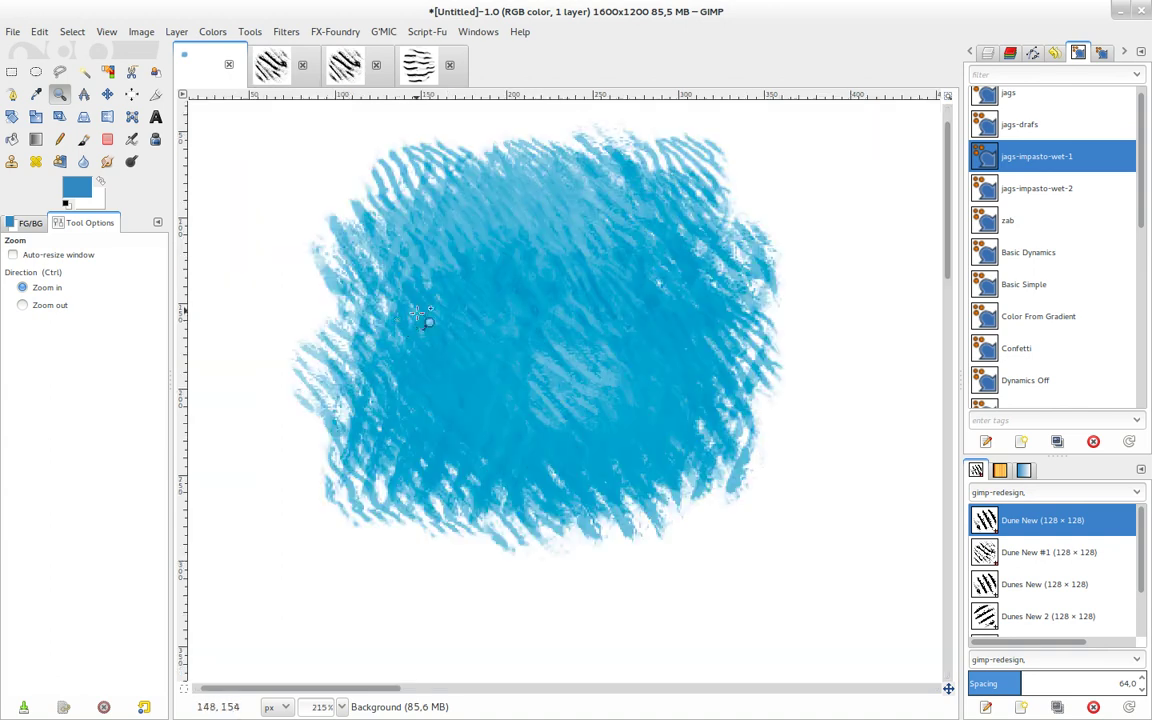
{"action": "left_click_drag", "start_coordinate": [670, 345], "coordinate": [500, 312]}
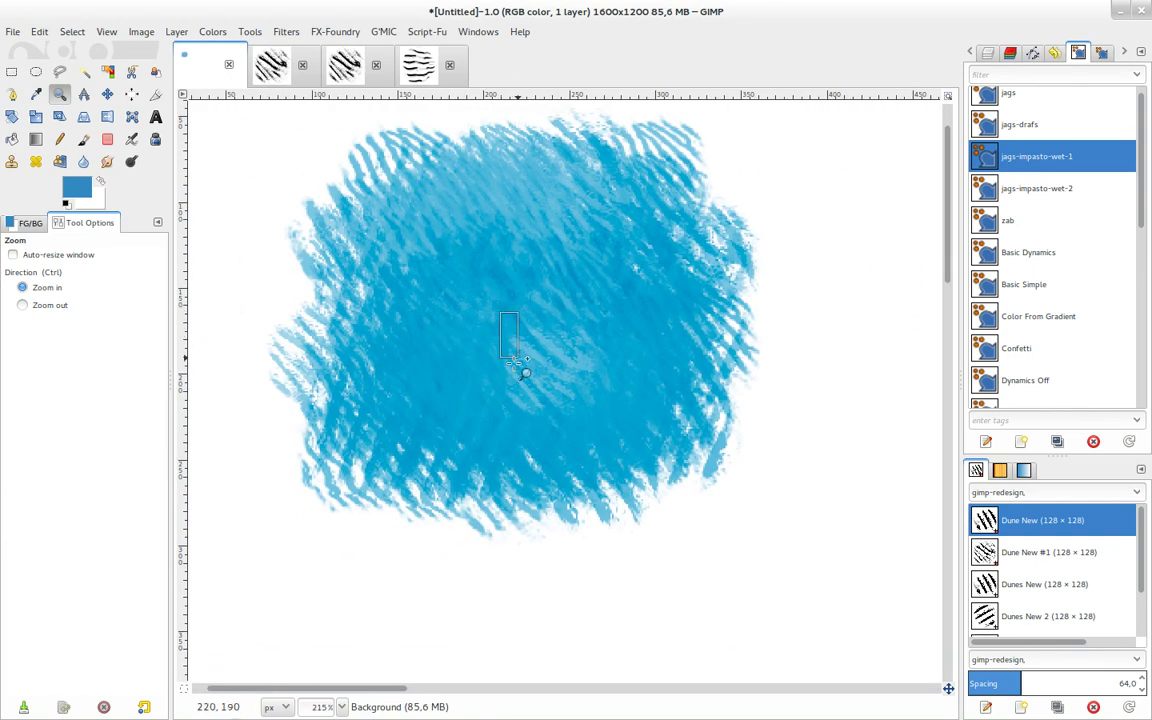
{"action": "left_click_drag", "start_coordinate": [502, 364], "coordinate": [505, 366]}
{"action": "scroll", "coordinate": [510, 198], "scroll_direction": "down", "scroll_amount": 2}
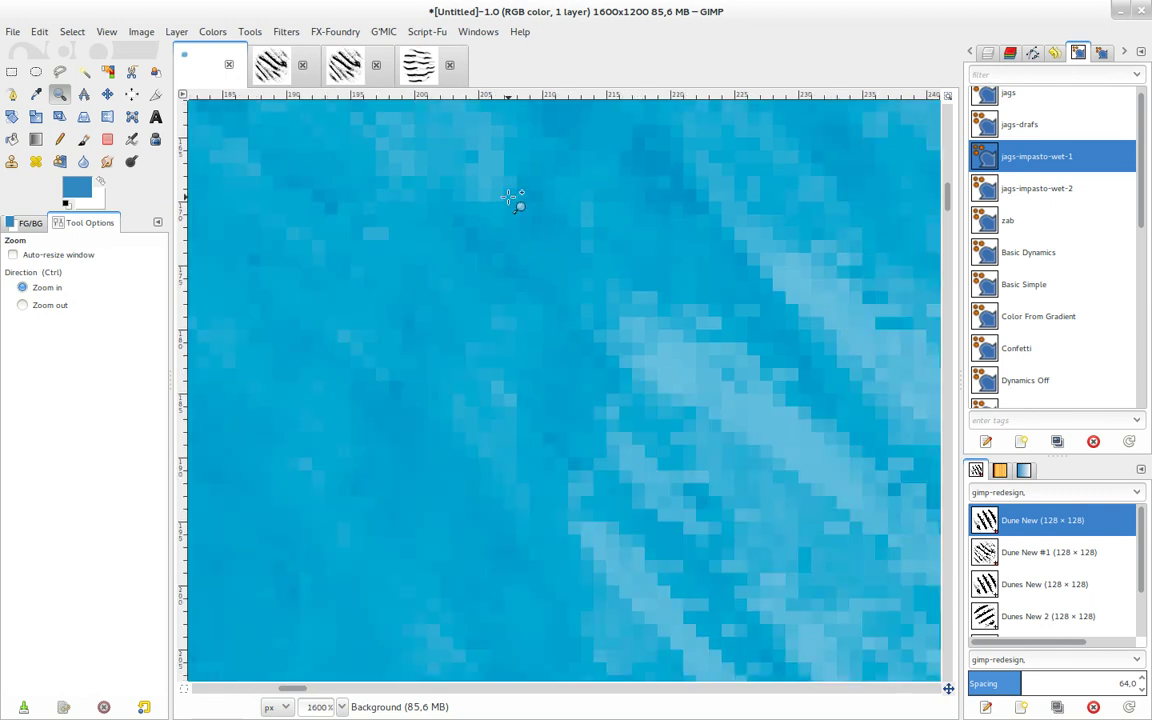
{"action": "scroll", "coordinate": [510, 198], "scroll_direction": "down", "scroll_amount": 1}
{"action": "scroll", "coordinate": [510, 198], "scroll_direction": "down", "scroll_amount": 2}
{"action": "scroll", "coordinate": [511, 199], "scroll_direction": "down", "scroll_amount": 1}
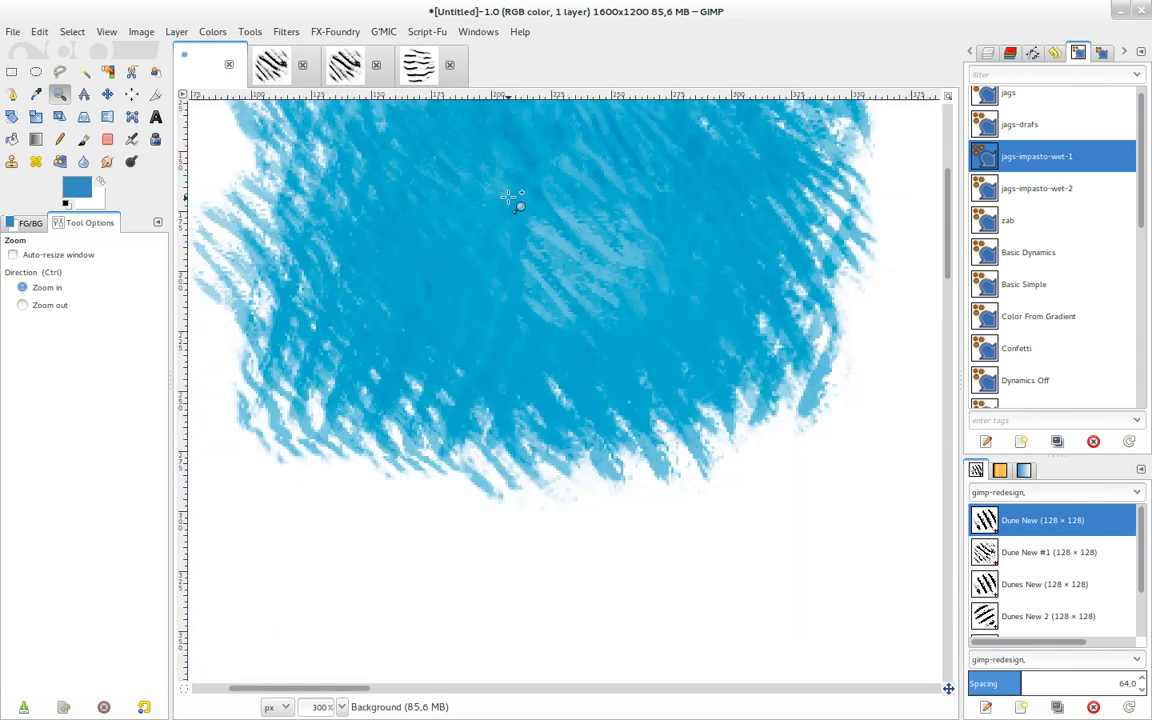
{"action": "scroll", "coordinate": [511, 199], "scroll_direction": "down", "scroll_amount": 1}
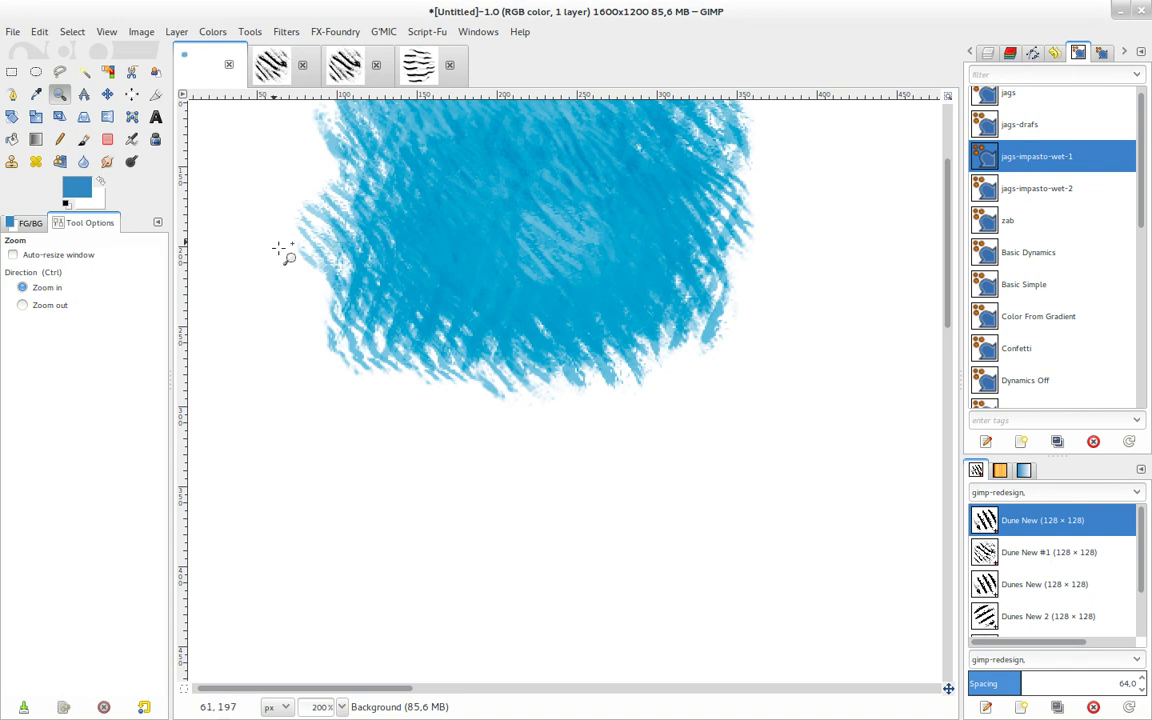
{"action": "left_click_drag", "start_coordinate": [420, 250], "coordinate": [328, 380]}
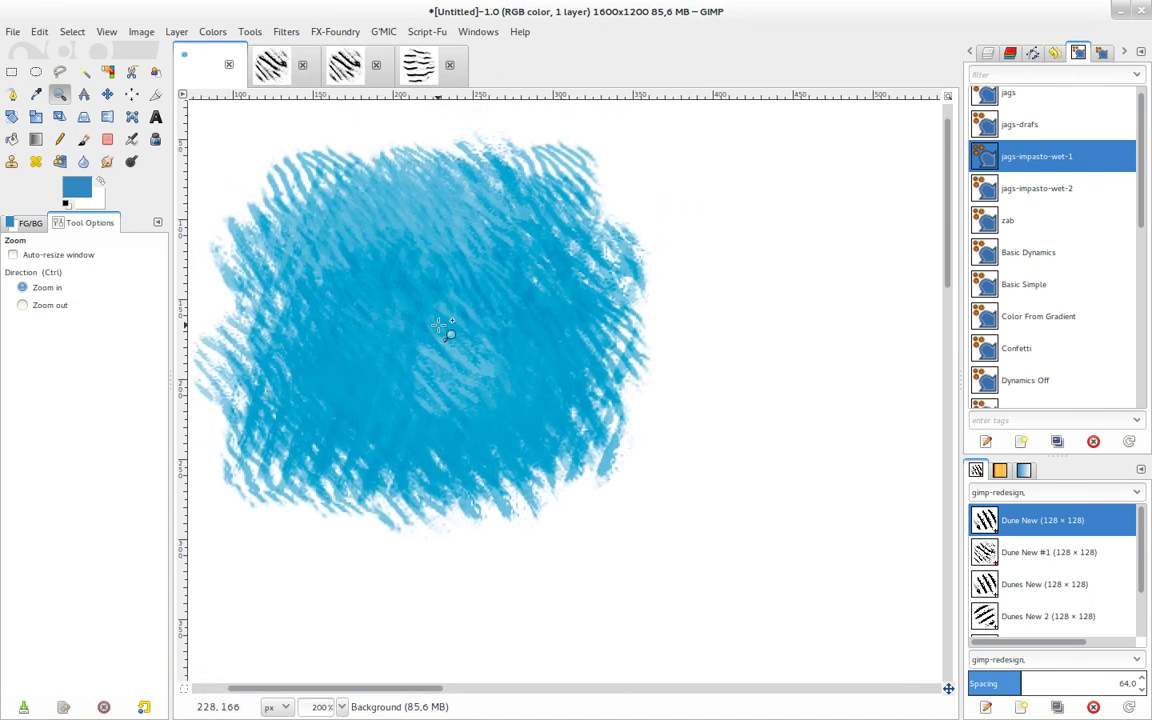
{"action": "key", "text": "p"}
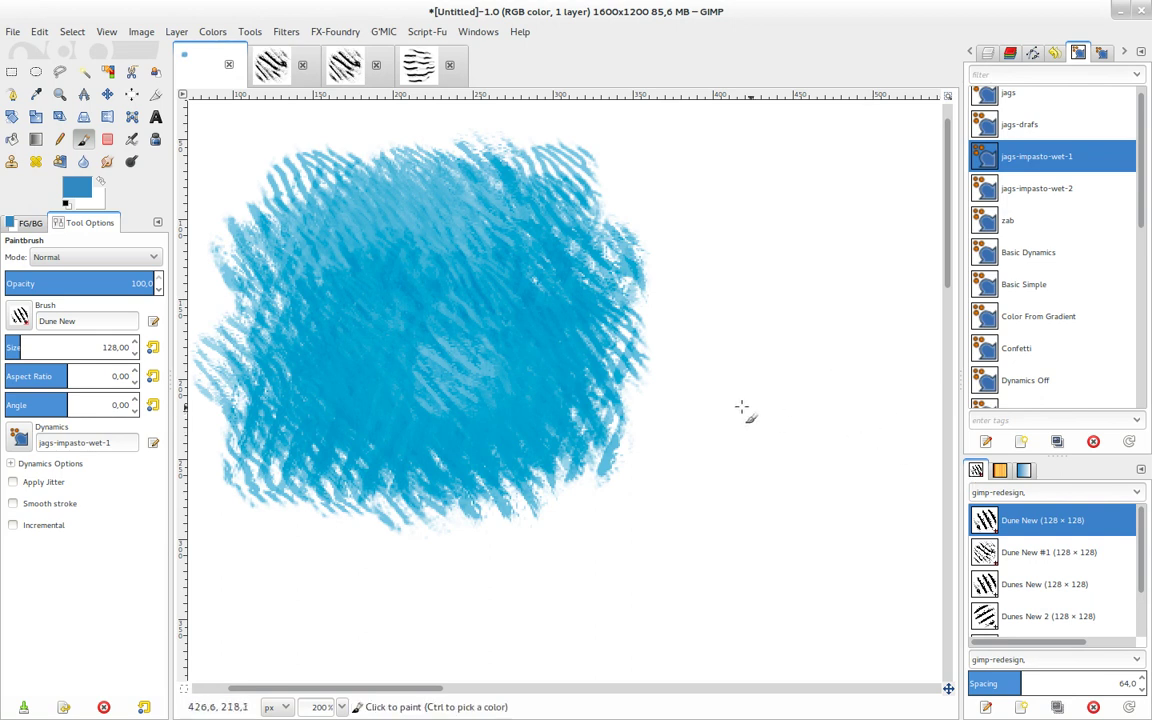
Step: Paint a dense crosshatched Dune New #1 swatch to the right of the first one
{"action": "scroll", "coordinate": [741, 406], "scroll_direction": "right", "scroll_amount": 2}
{"action": "scroll", "coordinate": [622, 393], "scroll_direction": "right", "scroll_amount": 3}
{"action": "scroll", "coordinate": [524, 399], "scroll_direction": "right", "scroll_amount": 2}
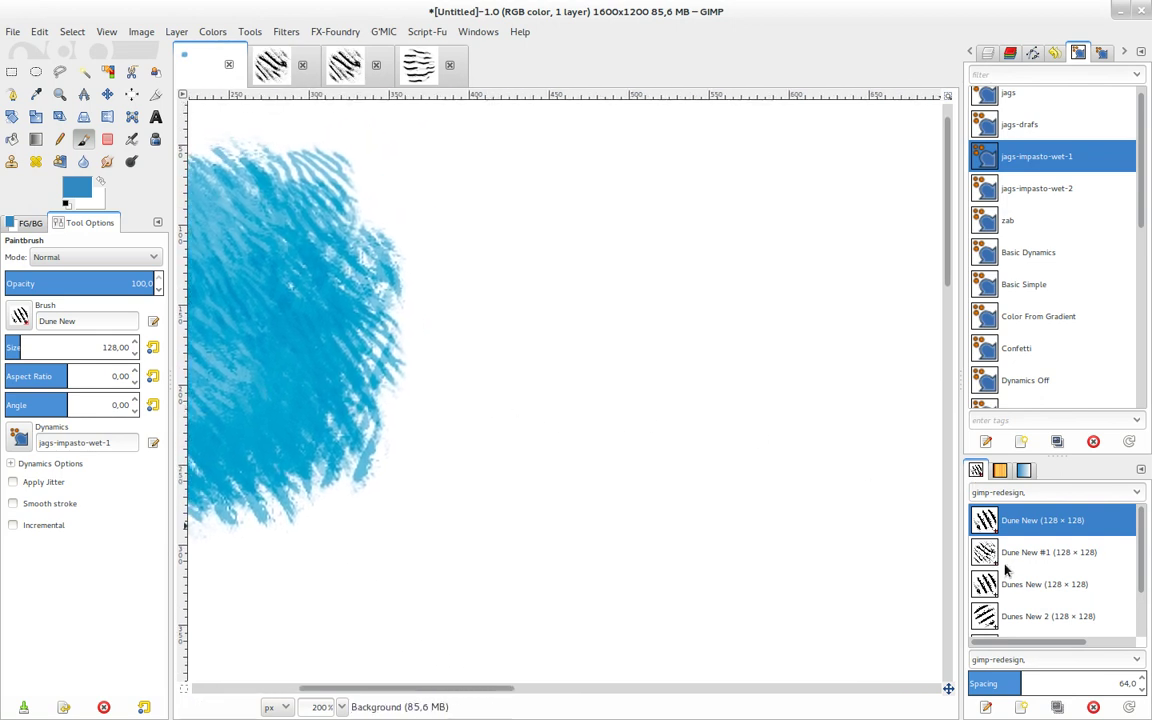
{"action": "left_click", "coordinate": [1049, 558]}
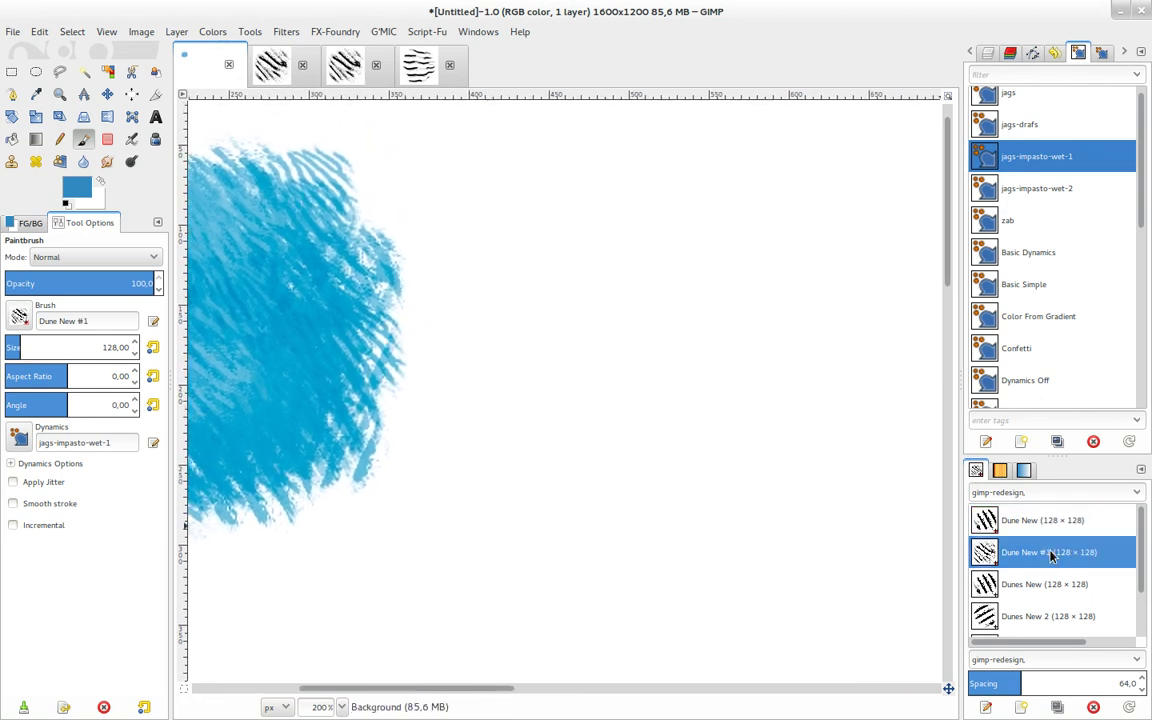
{"action": "left_click", "coordinate": [985, 556]}
{"action": "mouse_move", "coordinate": [492, 237]}
{"action": "left_mouse_down"}
{"action": "mouse_move", "coordinate": [560, 206]}
{"action": "mouse_move", "coordinate": [622, 275]}
{"action": "mouse_move", "coordinate": [549, 212]}
{"action": "mouse_move", "coordinate": [681, 283]}
{"action": "mouse_move", "coordinate": [470, 330]}
{"action": "mouse_move", "coordinate": [647, 393]}
{"action": "mouse_move", "coordinate": [585, 280]}
{"action": "mouse_move", "coordinate": [766, 216]}
{"action": "mouse_move", "coordinate": [762, 290]}
{"action": "mouse_move", "coordinate": [720, 330]}
{"action": "mouse_move", "coordinate": [670, 420]}
{"action": "mouse_move", "coordinate": [542, 432]}
{"action": "left_mouse_up"}
{"action": "mouse_move", "coordinate": [628, 413]}
{"action": "left_mouse_down"}
{"action": "mouse_move", "coordinate": [721, 443]}
{"action": "mouse_move", "coordinate": [685, 356]}
{"action": "mouse_move", "coordinate": [600, 290]}
{"action": "mouse_move", "coordinate": [700, 420]}
{"action": "mouse_move", "coordinate": [570, 400]}
{"action": "mouse_move", "coordinate": [670, 440]}
{"action": "mouse_move", "coordinate": [662, 409]}
{"action": "left_mouse_up"}
{"action": "key", "text": "minus"}
{"action": "mouse_move", "coordinate": [643, 340]}
{"action": "left_mouse_down"}
{"action": "mouse_move", "coordinate": [610, 215]}
{"action": "mouse_move", "coordinate": [665, 225]}
{"action": "mouse_move", "coordinate": [755, 364]}
{"action": "mouse_move", "coordinate": [630, 410]}
{"action": "mouse_move", "coordinate": [475, 330]}
{"action": "mouse_move", "coordinate": [622, 440]}
{"action": "mouse_move", "coordinate": [575, 432]}
{"action": "left_mouse_up"}
{"action": "mouse_move", "coordinate": [720, 352]}
{"action": "left_mouse_down"}
{"action": "mouse_move", "coordinate": [605, 210]}
{"action": "mouse_move", "coordinate": [725, 260]}
{"action": "mouse_move", "coordinate": [690, 345]}
{"action": "mouse_move", "coordinate": [714, 442]}
{"action": "mouse_move", "coordinate": [722, 294]}
{"action": "left_mouse_up"}
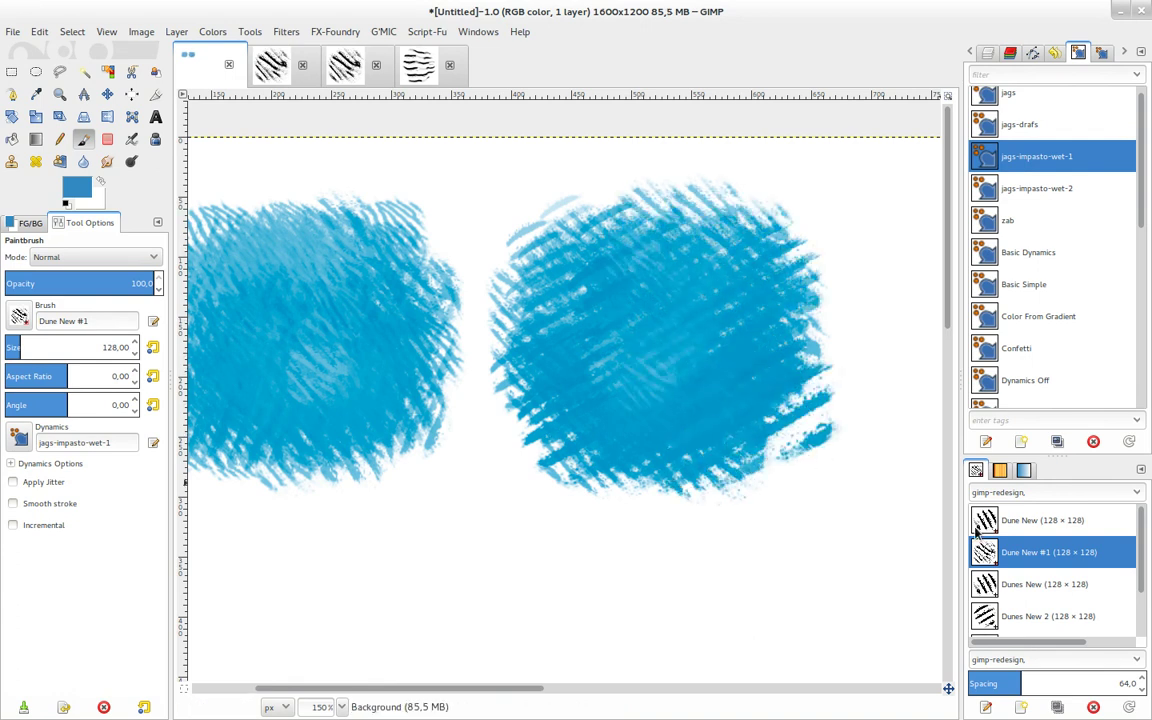
Step: Overpaint the second swatch with Dunes New marks, then Dunes New 2 streaks
{"action": "left_click", "coordinate": [979, 588]}
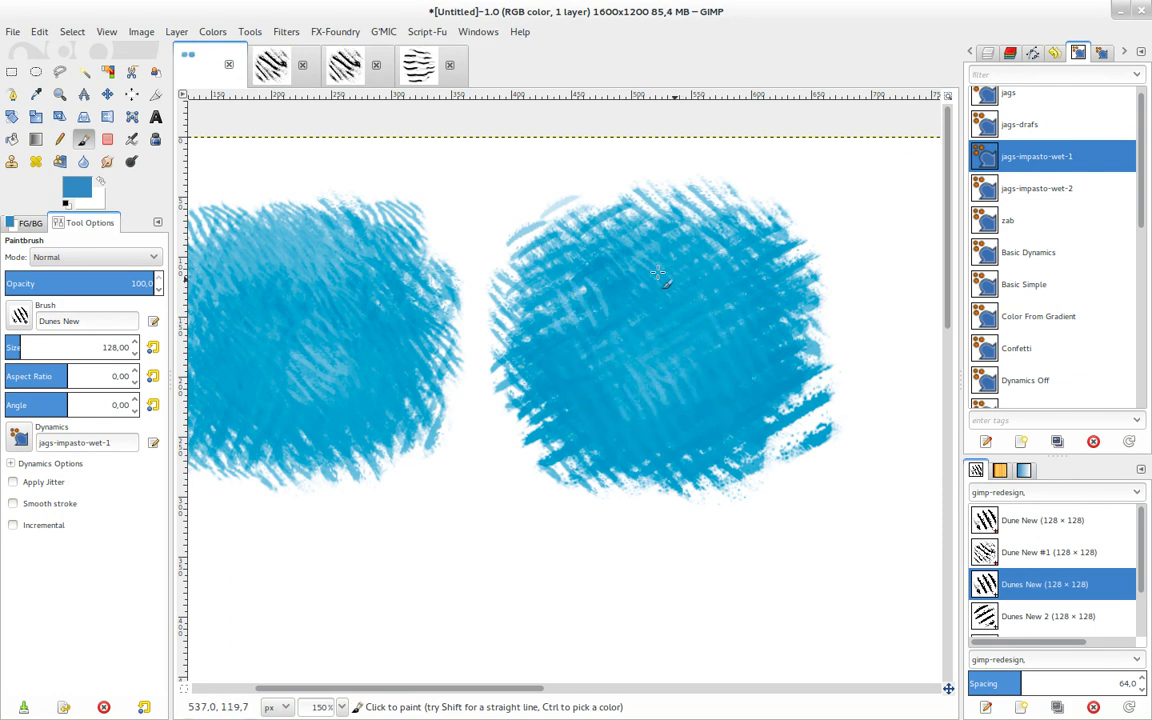
{"action": "left_click_drag", "start_coordinate": [600, 281], "coordinate": [712, 424]}
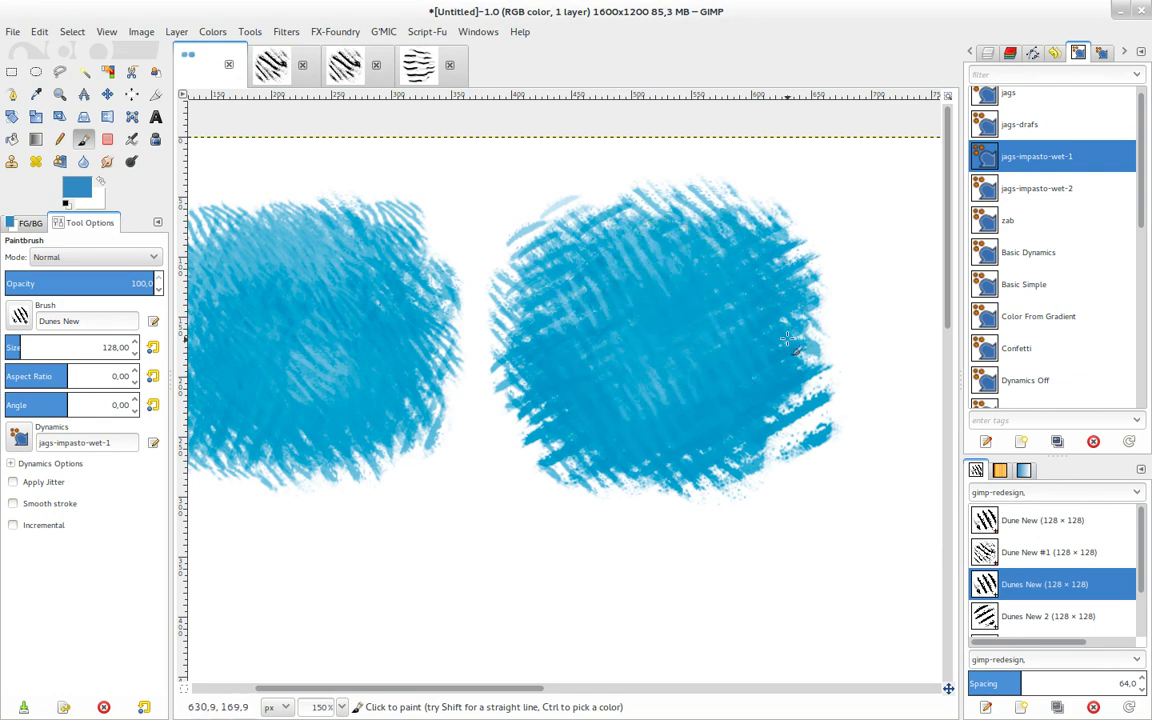
{"action": "left_click", "coordinate": [984, 616]}
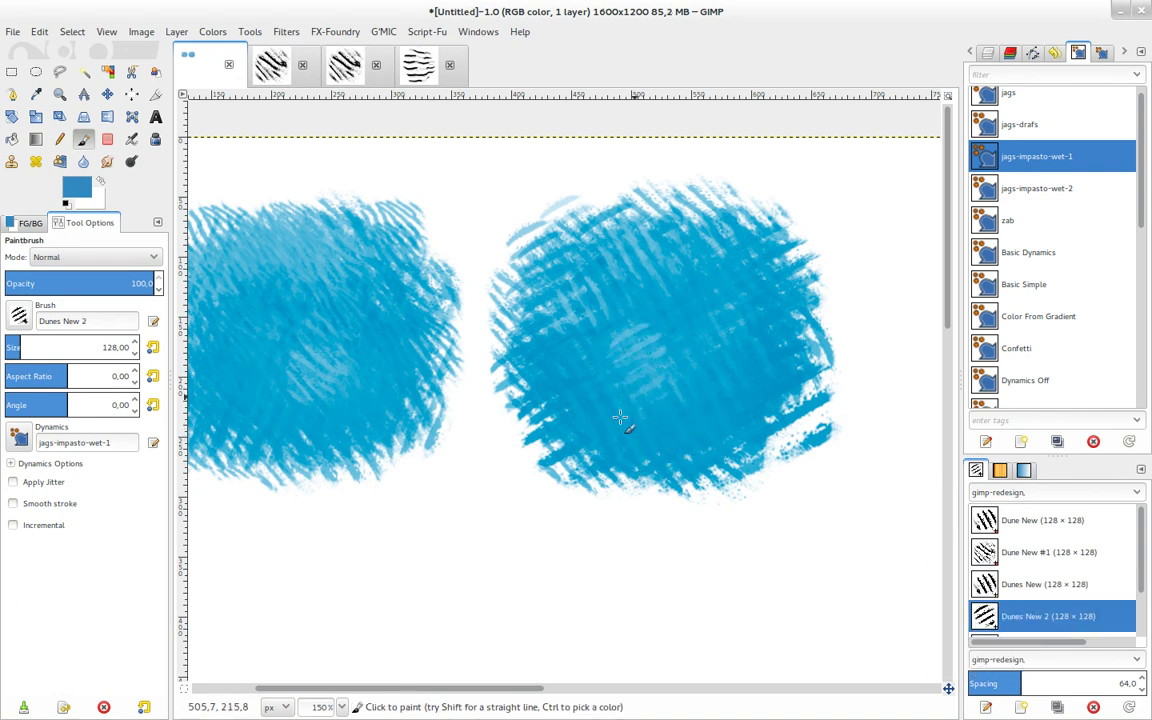
{"action": "left_click_drag", "start_coordinate": [686, 325], "coordinate": [552, 349]}
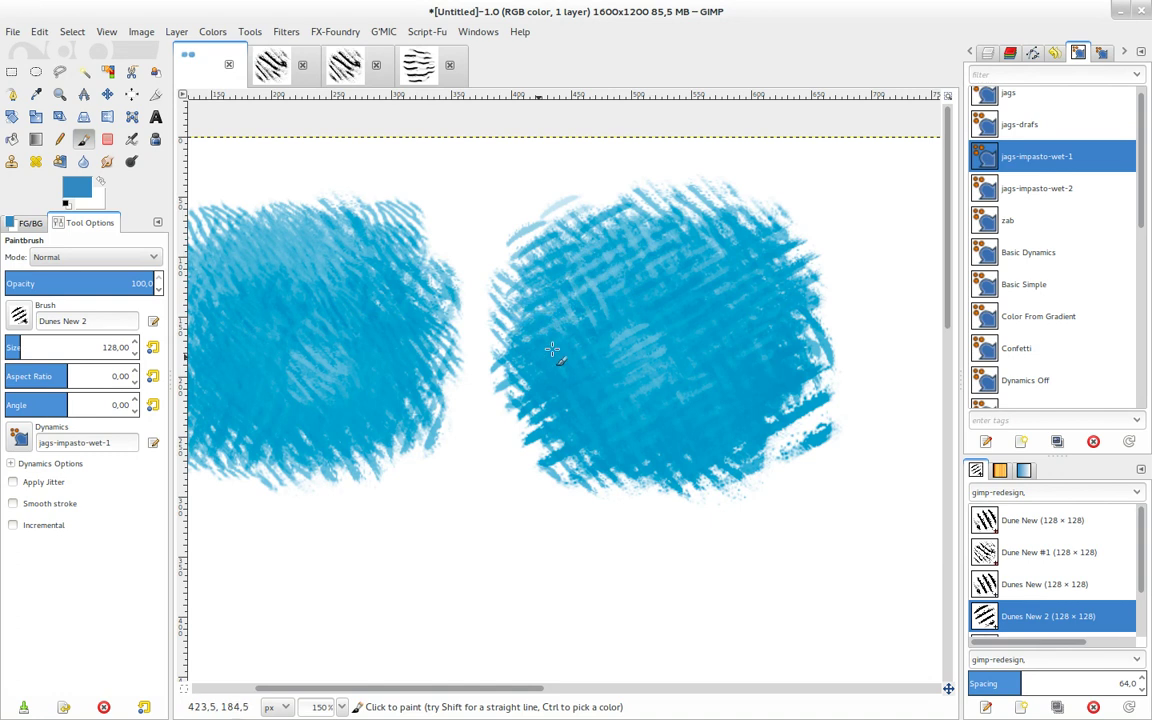
Step: Paint a third swatch of streaky Dunes New 2 strokes further right
{"action": "scroll", "coordinate": [646, 455], "scroll_direction": "right", "scroll_amount": 3}
{"action": "scroll", "coordinate": [231, 399], "scroll_direction": "right", "scroll_amount": 3}
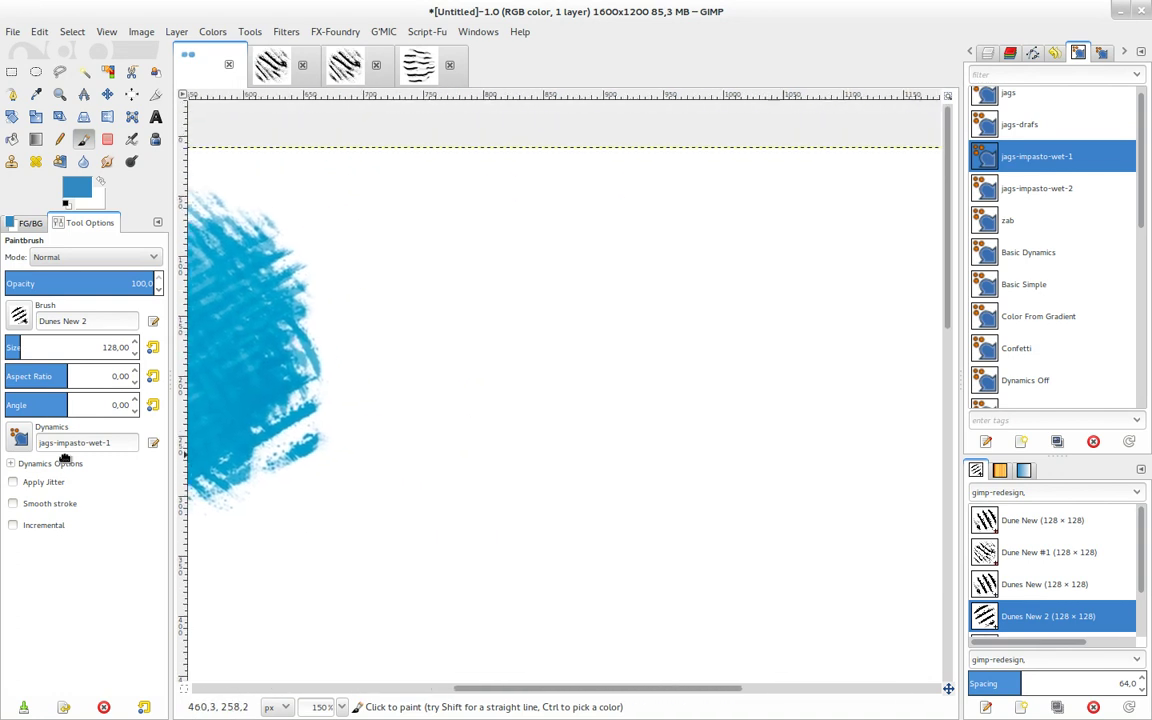
{"action": "mouse_move", "coordinate": [501, 257]}
{"action": "left_mouse_down"}
{"action": "mouse_move", "coordinate": [487, 354]}
{"action": "mouse_move", "coordinate": [548, 362]}
{"action": "mouse_move", "coordinate": [617, 329]}
{"action": "mouse_move", "coordinate": [586, 406]}
{"action": "mouse_move", "coordinate": [648, 437]}
{"action": "mouse_move", "coordinate": [650, 350]}
{"action": "mouse_move", "coordinate": [560, 300]}
{"action": "mouse_move", "coordinate": [480, 210]}
{"action": "mouse_move", "coordinate": [360, 300]}
{"action": "mouse_move", "coordinate": [535, 380]}
{"action": "mouse_move", "coordinate": [570, 445]}
{"action": "left_mouse_up"}
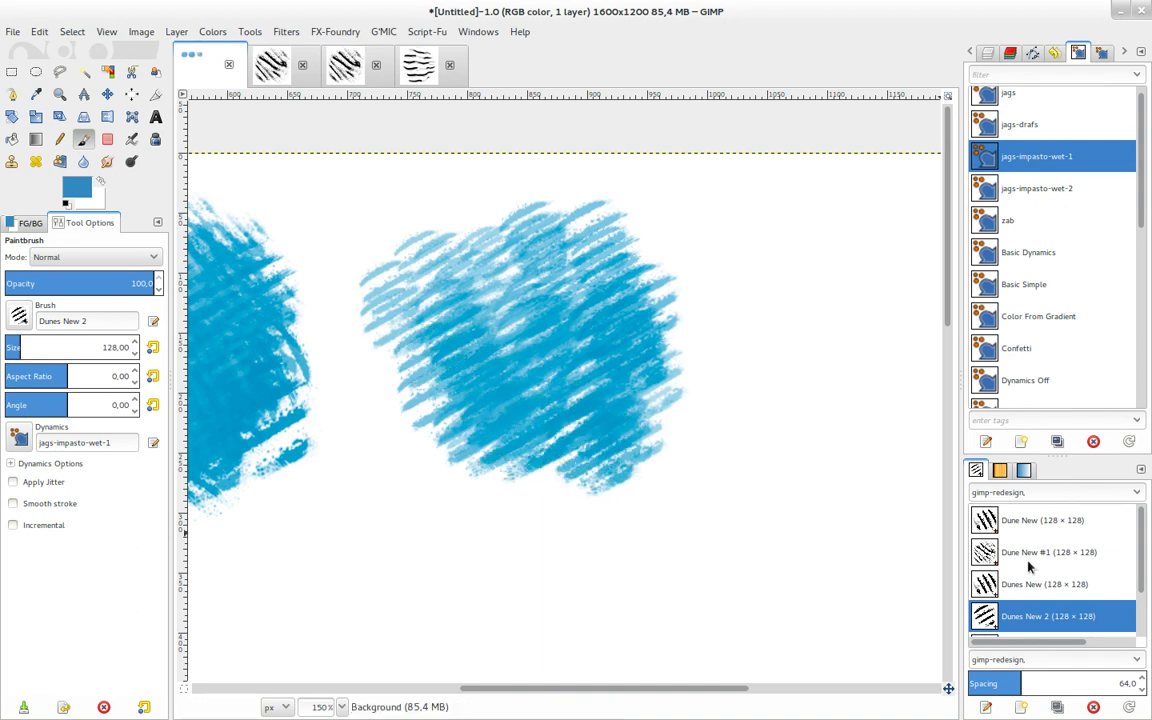
Step: Add darker Dunes New strokes to the left part of the third swatch
{"action": "left_click", "coordinate": [1035, 586]}
{"action": "mouse_move", "coordinate": [390, 280]}
{"action": "left_mouse_down"}
{"action": "mouse_move", "coordinate": [380, 320]}
{"action": "mouse_move", "coordinate": [449, 428]}
{"action": "mouse_move", "coordinate": [402, 283]}
{"action": "mouse_move", "coordinate": [401, 295]}
{"action": "mouse_move", "coordinate": [511, 264]}
{"action": "mouse_move", "coordinate": [491, 238]}
{"action": "mouse_move", "coordinate": [545, 230]}
{"action": "mouse_move", "coordinate": [600, 300]}
{"action": "mouse_move", "coordinate": [490, 370]}
{"action": "mouse_move", "coordinate": [476, 457]}
{"action": "mouse_move", "coordinate": [620, 340]}
{"action": "mouse_move", "coordinate": [613, 318]}
{"action": "left_mouse_up"}
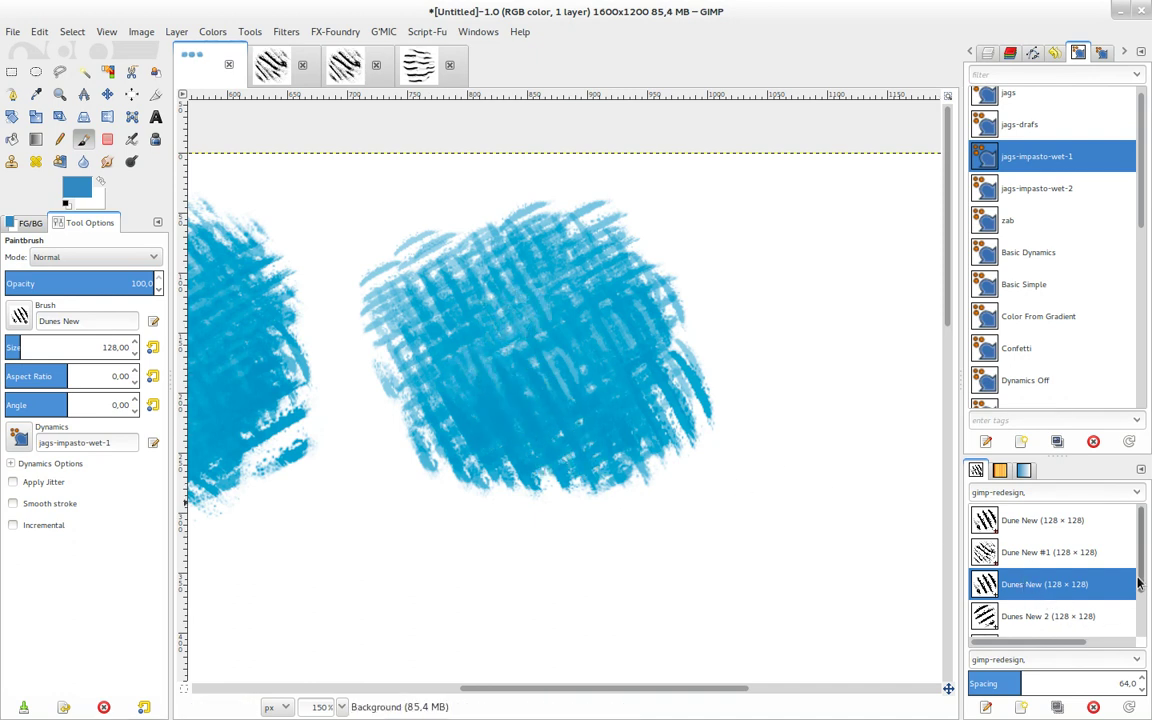
{"action": "left_click_drag", "start_coordinate": [1141, 574], "coordinate": [1143, 622]}
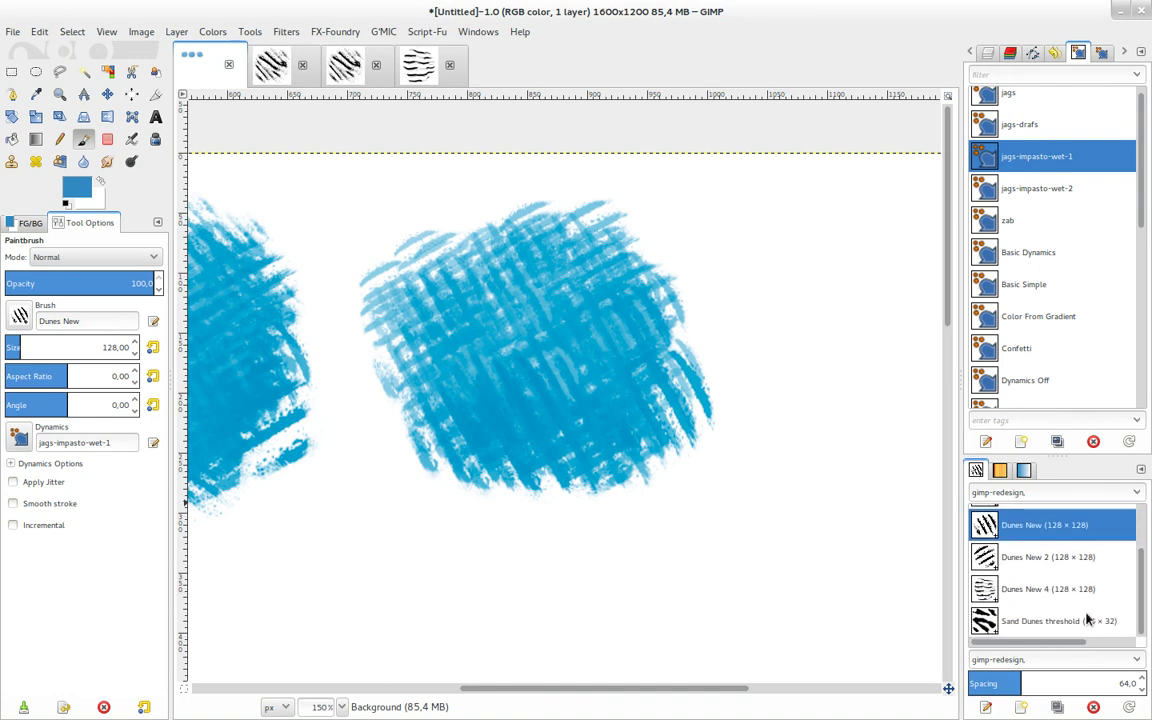
Step: Paint a new wavy Dunes New 4 swatch beside the hatched one
{"action": "left_click", "coordinate": [987, 598]}
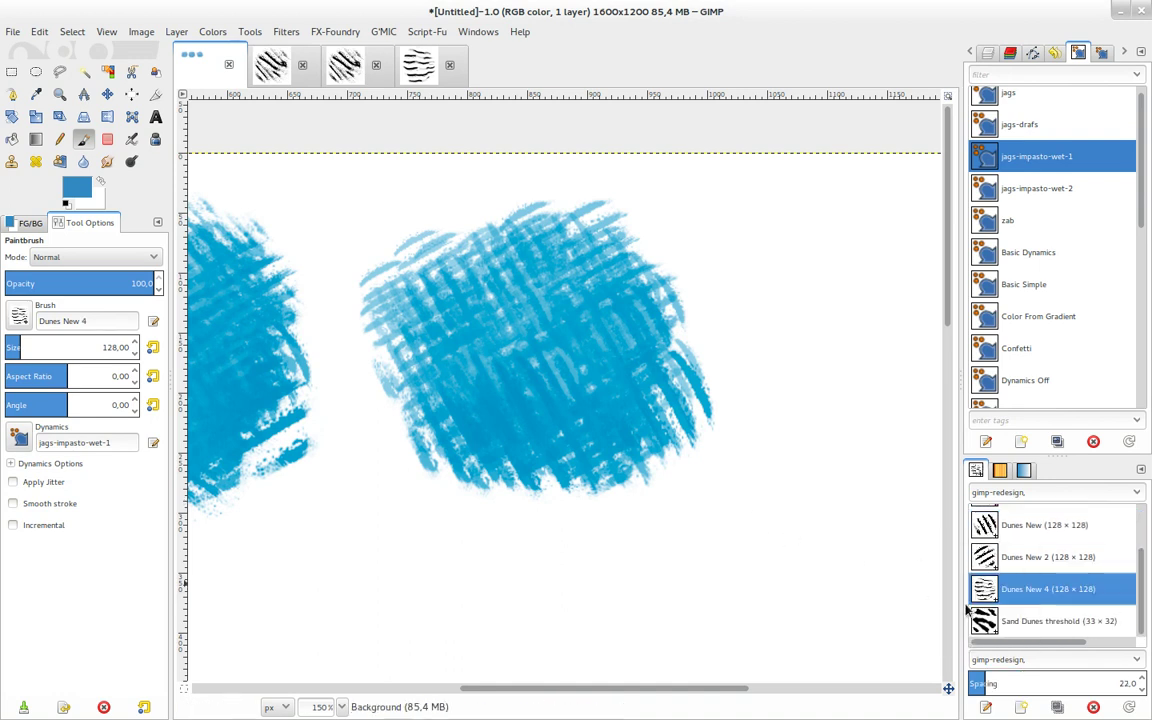
{"action": "left_click", "coordinate": [981, 598]}
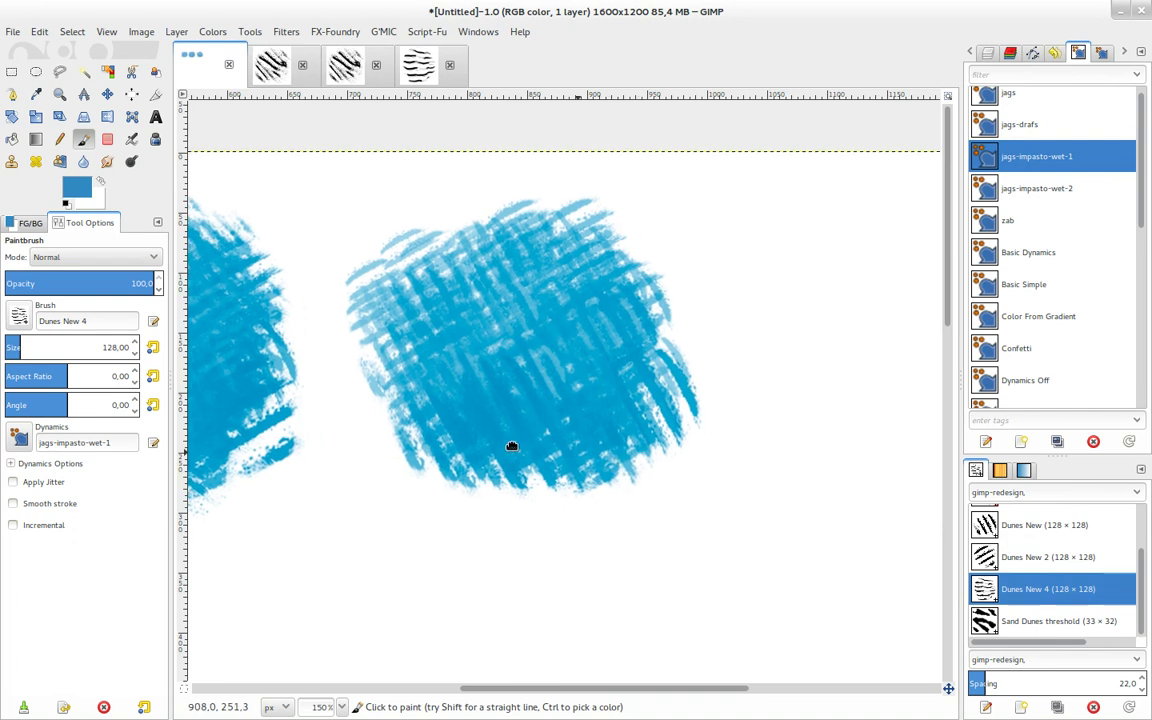
{"action": "left_click_drag", "start_coordinate": [512, 442], "coordinate": [188, 442]}
{"action": "mouse_move", "coordinate": [446, 296]}
{"action": "left_mouse_down"}
{"action": "mouse_move", "coordinate": [453, 325]}
{"action": "mouse_move", "coordinate": [545, 288]}
{"action": "mouse_move", "coordinate": [589, 411]}
{"action": "mouse_move", "coordinate": [568, 456]}
{"action": "mouse_move", "coordinate": [507, 308]}
{"action": "mouse_move", "coordinate": [575, 262]}
{"action": "mouse_move", "coordinate": [637, 354]}
{"action": "mouse_move", "coordinate": [688, 380]}
{"action": "mouse_move", "coordinate": [567, 435]}
{"action": "mouse_move", "coordinate": [441, 470]}
{"action": "mouse_move", "coordinate": [400, 265]}
{"action": "mouse_move", "coordinate": [470, 245]}
{"action": "mouse_move", "coordinate": [560, 280]}
{"action": "mouse_move", "coordinate": [368, 370]}
{"action": "mouse_move", "coordinate": [347, 392]}
{"action": "mouse_move", "coordinate": [428, 412]}
{"action": "mouse_move", "coordinate": [460, 374]}
{"action": "mouse_move", "coordinate": [463, 424]}
{"action": "mouse_move", "coordinate": [442, 347]}
{"action": "mouse_move", "coordinate": [450, 270]}
{"action": "mouse_move", "coordinate": [545, 392]}
{"action": "mouse_move", "coordinate": [545, 470]}
{"action": "mouse_move", "coordinate": [533, 353]}
{"action": "mouse_move", "coordinate": [590, 360]}
{"action": "mouse_move", "coordinate": [648, 483]}
{"action": "left_mouse_up"}
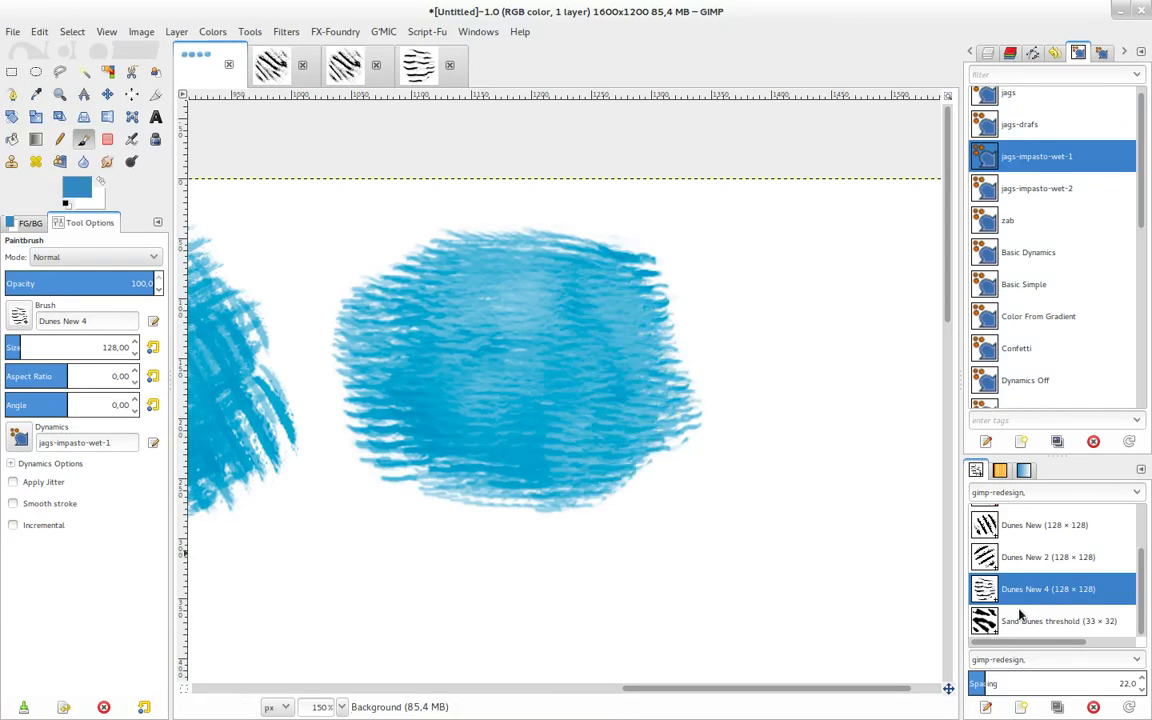
Step: Add lighter Dunes New 2 hatching across the new swatch, then pan to blank canvas below
{"action": "left_click", "coordinate": [986, 560]}
{"action": "mouse_move", "coordinate": [484, 321]}
{"action": "left_mouse_down"}
{"action": "mouse_move", "coordinate": [465, 345]}
{"action": "mouse_move", "coordinate": [500, 370]}
{"action": "mouse_move", "coordinate": [505, 410]}
{"action": "mouse_move", "coordinate": [568, 321]}
{"action": "mouse_move", "coordinate": [470, 305]}
{"action": "mouse_move", "coordinate": [470, 440]}
{"action": "mouse_move", "coordinate": [397, 397]}
{"action": "mouse_move", "coordinate": [425, 459]}
{"action": "mouse_move", "coordinate": [553, 478]}
{"action": "mouse_move", "coordinate": [644, 424]}
{"action": "mouse_move", "coordinate": [610, 300]}
{"action": "mouse_move", "coordinate": [560, 235]}
{"action": "mouse_move", "coordinate": [583, 403]}
{"action": "left_mouse_up"}
{"action": "mouse_move", "coordinate": [656, 458]}
{"action": "left_mouse_down"}
{"action": "mouse_move", "coordinate": [424, 404]}
{"action": "mouse_move", "coordinate": [329, 414]}
{"action": "mouse_move", "coordinate": [920, 311]}
{"action": "left_mouse_up"}
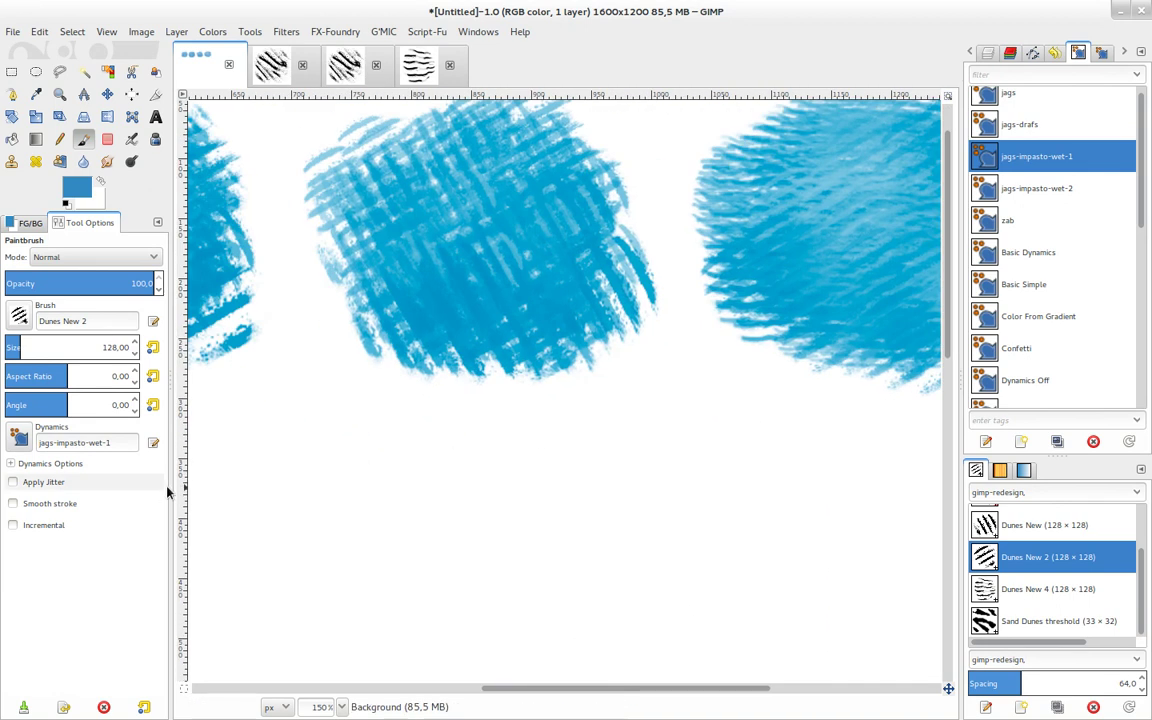
{"action": "mouse_move", "coordinate": [224, 432]}
{"action": "left_mouse_down"}
{"action": "mouse_move", "coordinate": [682, 326]}
{"action": "mouse_move", "coordinate": [442, 442]}
{"action": "mouse_move", "coordinate": [591, 406]}
{"action": "mouse_move", "coordinate": [548, 329]}
{"action": "left_mouse_up"}
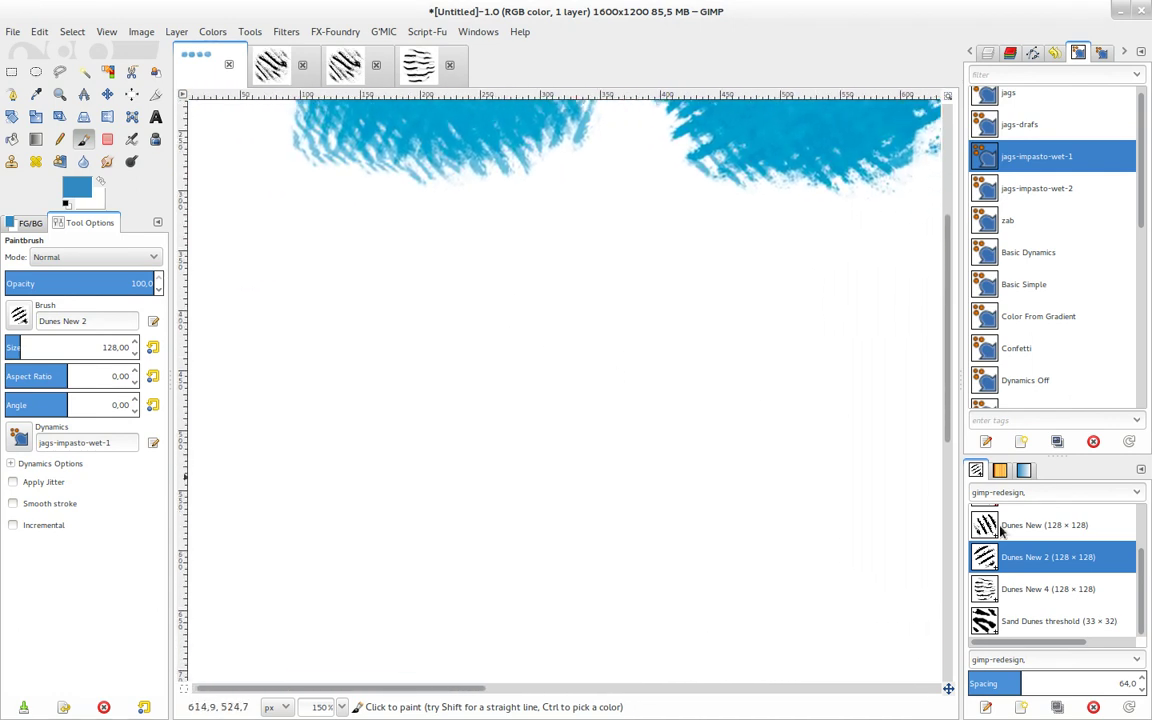
Step: Paint a light-blue Sand Dunes threshold swatch with small dabs beside it
{"action": "left_click", "coordinate": [1043, 624]}
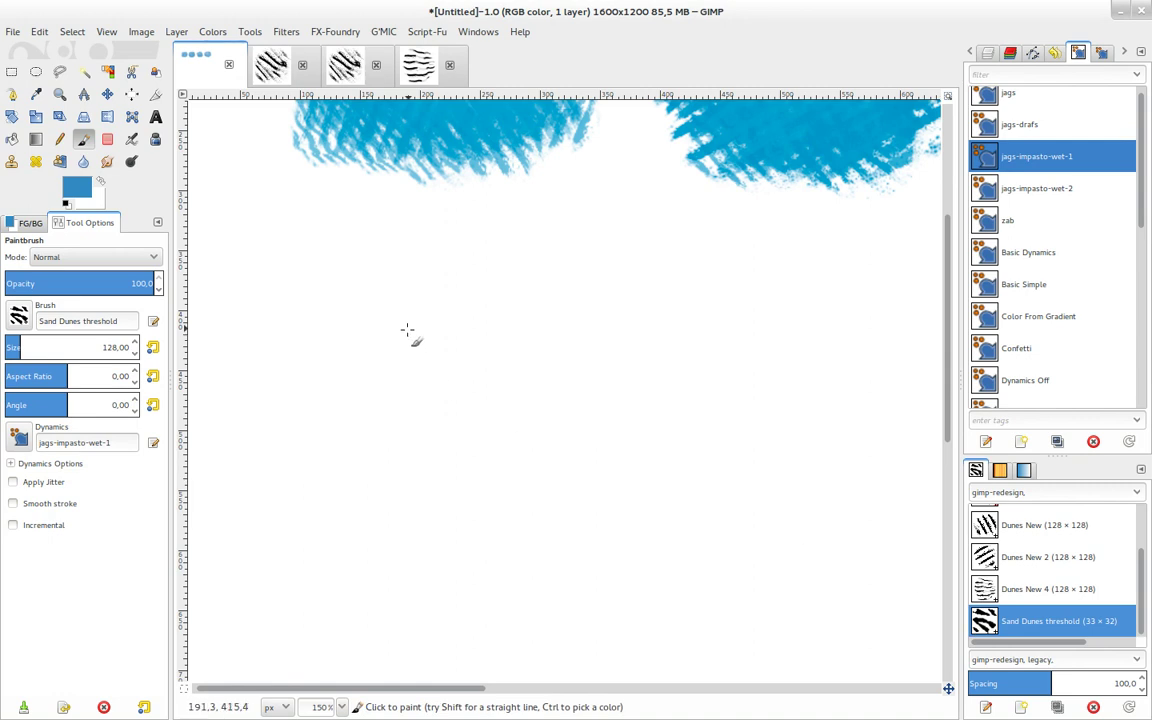
{"action": "mouse_move", "coordinate": [410, 326]}
{"action": "left_mouse_down"}
{"action": "mouse_move", "coordinate": [400, 362]}
{"action": "mouse_move", "coordinate": [412, 400]}
{"action": "mouse_move", "coordinate": [386, 378]}
{"action": "mouse_move", "coordinate": [418, 313]}
{"action": "mouse_move", "coordinate": [400, 340]}
{"action": "mouse_move", "coordinate": [476, 303]}
{"action": "mouse_move", "coordinate": [506, 373]}
{"action": "mouse_move", "coordinate": [393, 381]}
{"action": "mouse_move", "coordinate": [378, 345]}
{"action": "mouse_move", "coordinate": [402, 383]}
{"action": "mouse_move", "coordinate": [400, 351]}
{"action": "mouse_move", "coordinate": [420, 345]}
{"action": "mouse_move", "coordinate": [441, 459]}
{"action": "mouse_move", "coordinate": [457, 477]}
{"action": "mouse_move", "coordinate": [428, 291]}
{"action": "mouse_move", "coordinate": [465, 437]}
{"action": "mouse_move", "coordinate": [387, 382]}
{"action": "left_mouse_up"}
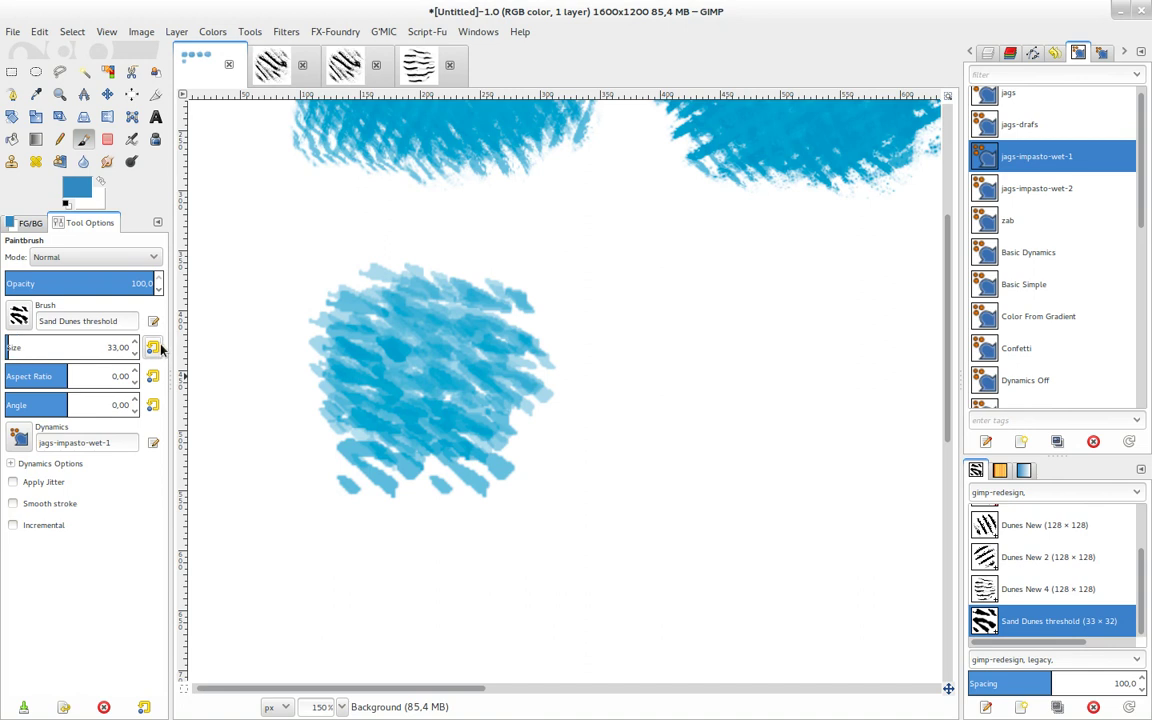
{"action": "left_click_drag", "start_coordinate": [580, 343], "coordinate": [577, 405]}
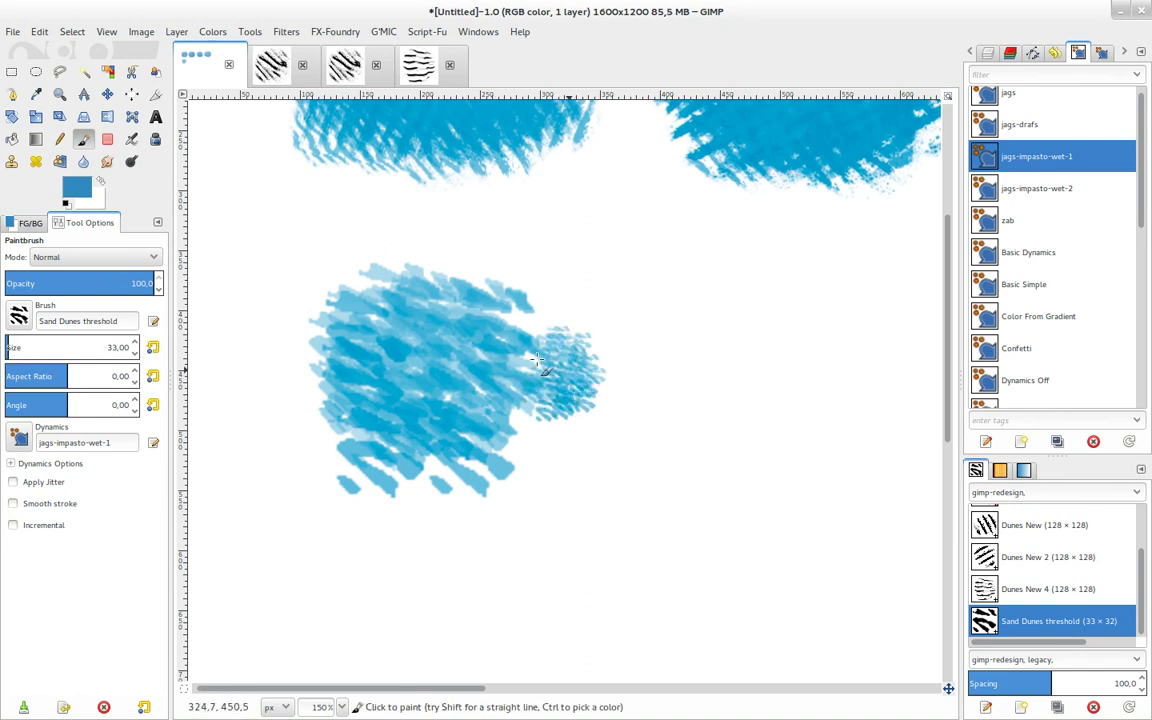
{"action": "left_click_drag", "start_coordinate": [537, 359], "coordinate": [562, 412]}
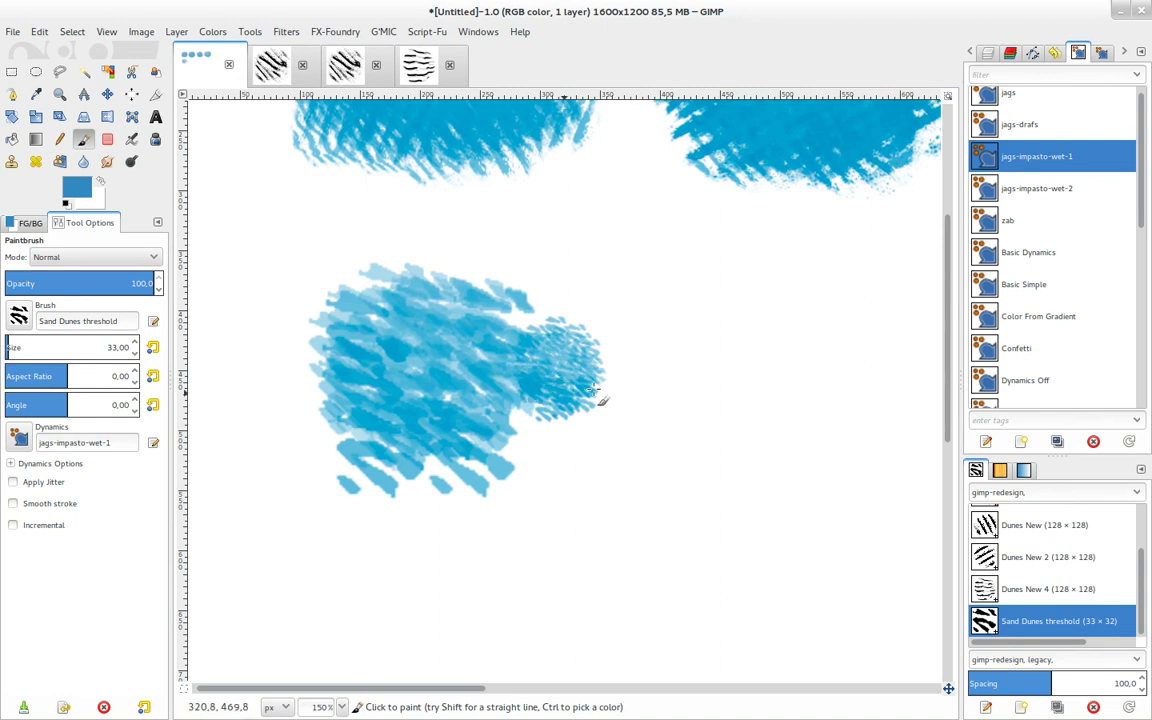
Step: Paint a denser Dunes New 4 patch to the right of the light swatch
{"action": "left_click", "coordinate": [985, 588]}
{"action": "mouse_move", "coordinate": [662, 352]}
{"action": "left_mouse_down"}
{"action": "mouse_move", "coordinate": [663, 336]}
{"action": "mouse_move", "coordinate": [680, 378]}
{"action": "mouse_move", "coordinate": [690, 370]}
{"action": "mouse_move", "coordinate": [675, 350]}
{"action": "mouse_move", "coordinate": [735, 398]}
{"action": "mouse_move", "coordinate": [649, 388]}
{"action": "left_mouse_up"}
{"action": "left_click_drag", "start_coordinate": [663, 324], "coordinate": [740, 349]}
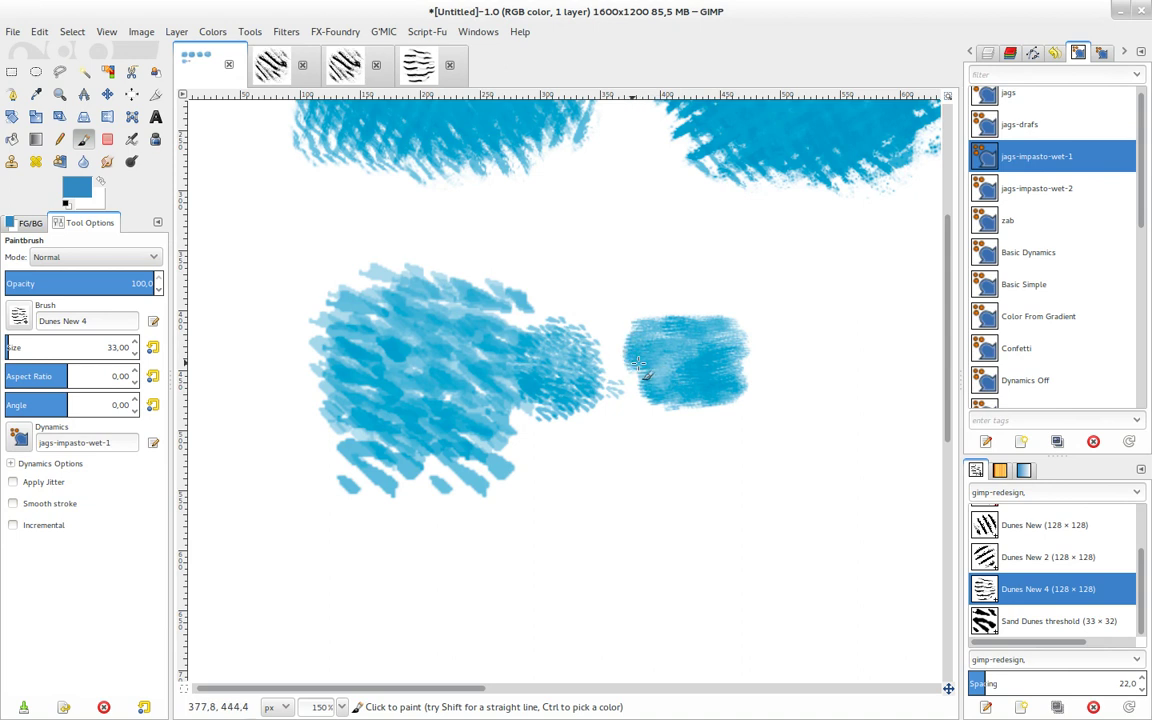
Step: Extend the Dunes New 4 patch downward to finish it
{"action": "mouse_move", "coordinate": [703, 404]}
{"action": "left_mouse_down"}
{"action": "mouse_move", "coordinate": [676, 384]}
{"action": "mouse_move", "coordinate": [693, 356]}
{"action": "left_mouse_up"}
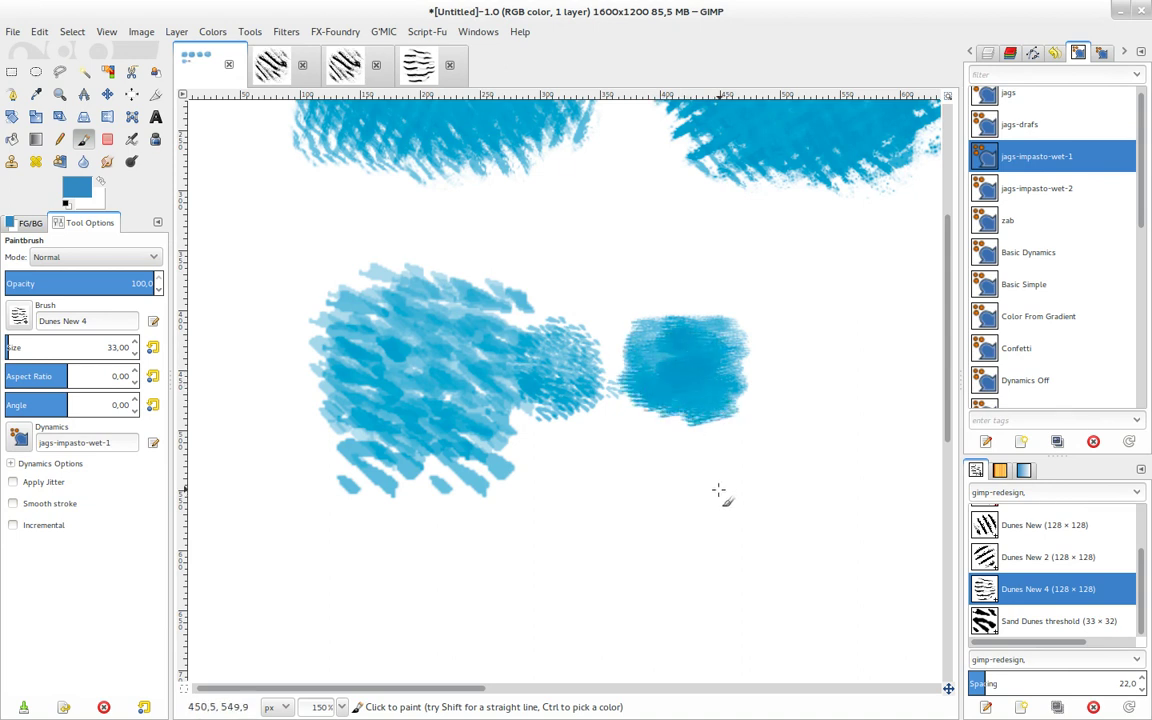
{"action": "scroll", "coordinate": [296, 450], "scroll_direction": "right", "scroll_amount": 3}
{"action": "scroll", "coordinate": [558, 458], "scroll_direction": "right", "scroll_amount": 2}
Step: Paint a hatched Dunes New 2 swatch to the right of the round patch
{"action": "left_click", "coordinate": [1047, 561]}
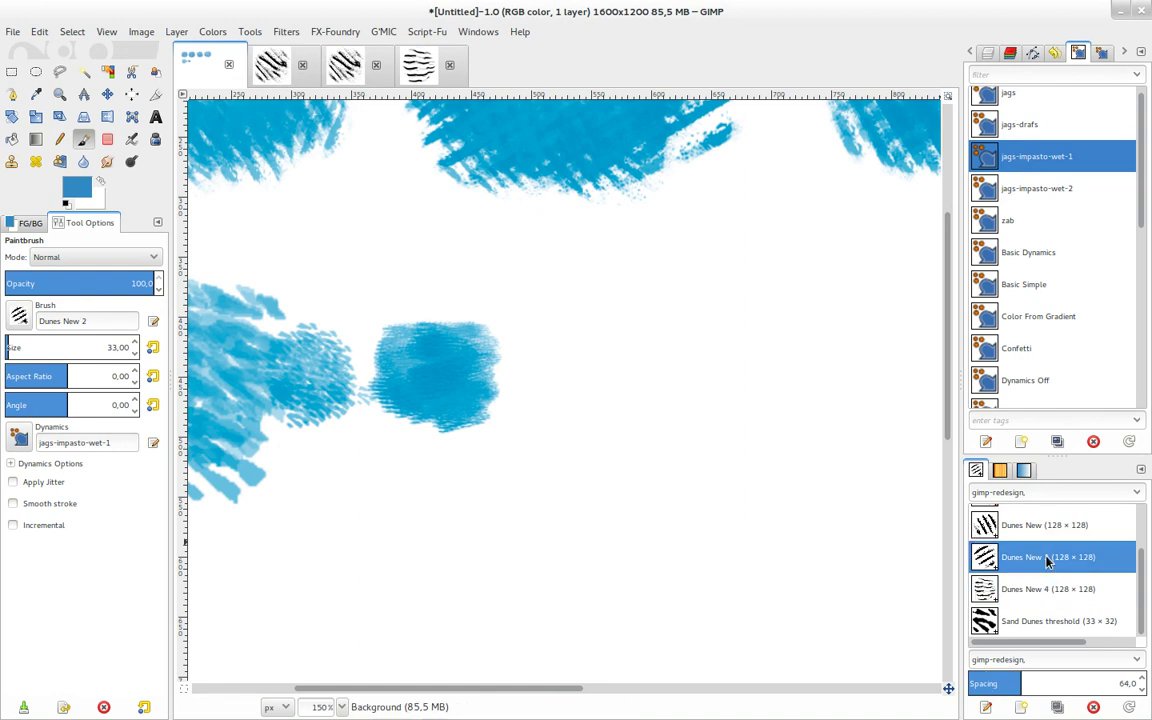
{"action": "mouse_move", "coordinate": [568, 347]}
{"action": "left_mouse_down"}
{"action": "mouse_move", "coordinate": [607, 385]}
{"action": "mouse_move", "coordinate": [588, 404]}
{"action": "mouse_move", "coordinate": [528, 366]}
{"action": "mouse_move", "coordinate": [609, 325]}
{"action": "mouse_move", "coordinate": [556, 385]}
{"action": "left_mouse_up"}
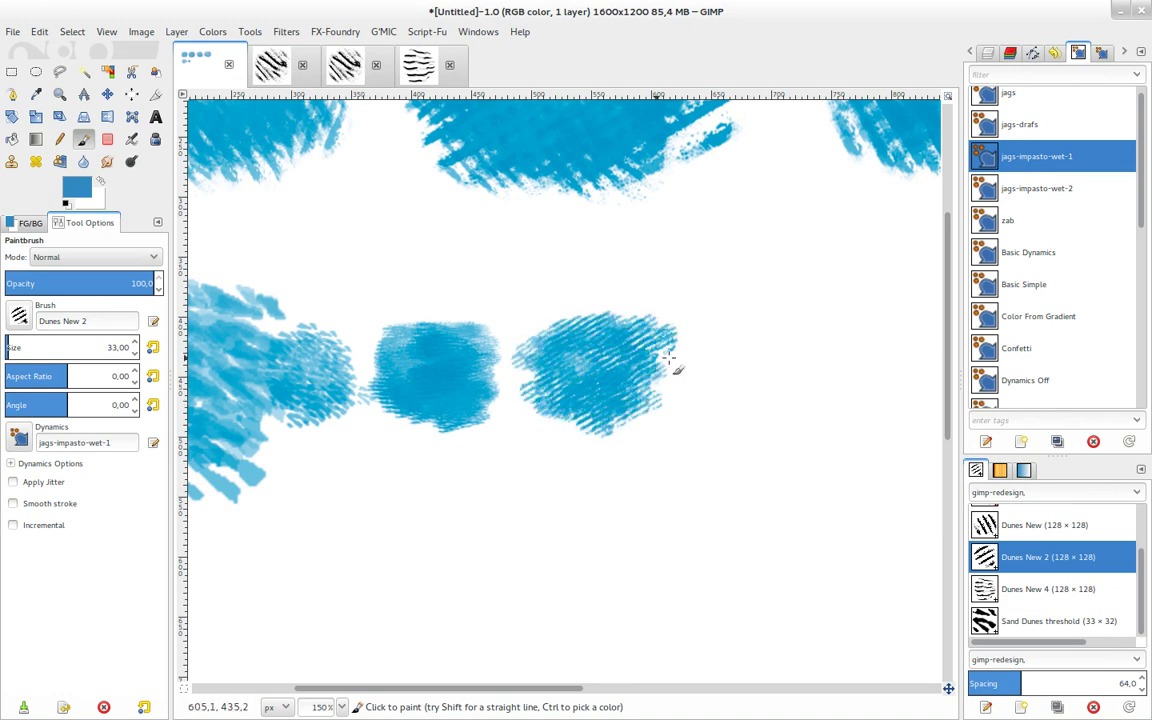
{"action": "left_click", "coordinate": [1031, 524]}
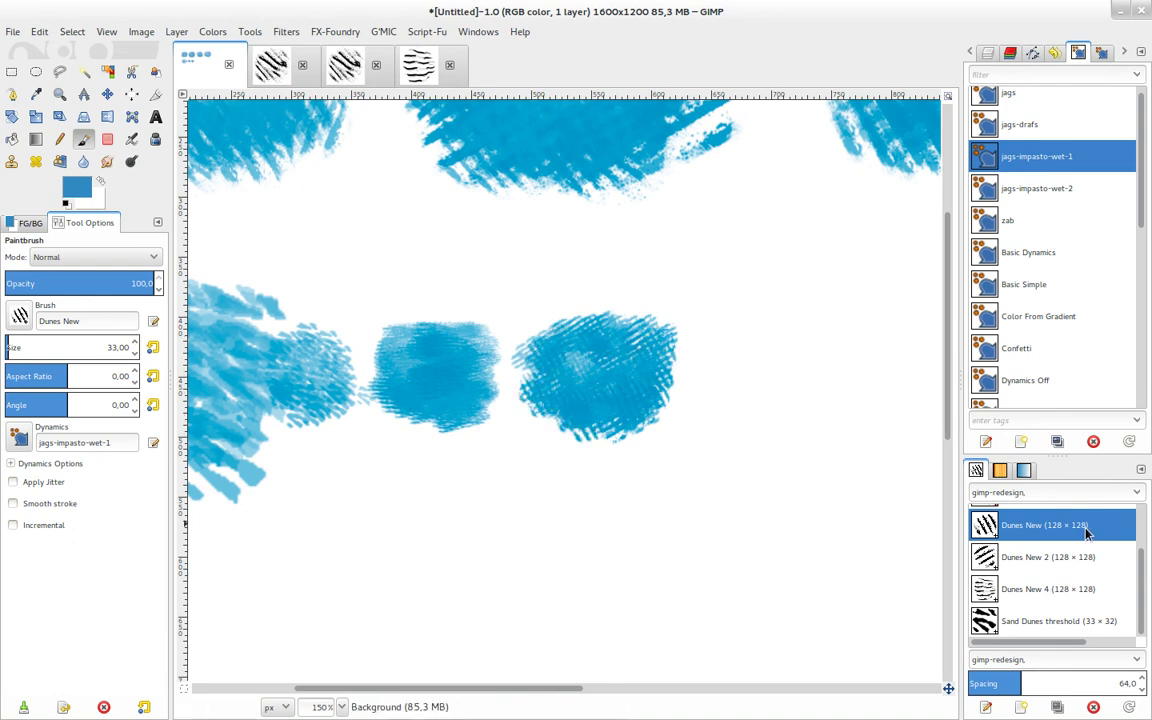
{"action": "left_click_drag", "start_coordinate": [1141, 560], "coordinate": [1143, 514]}
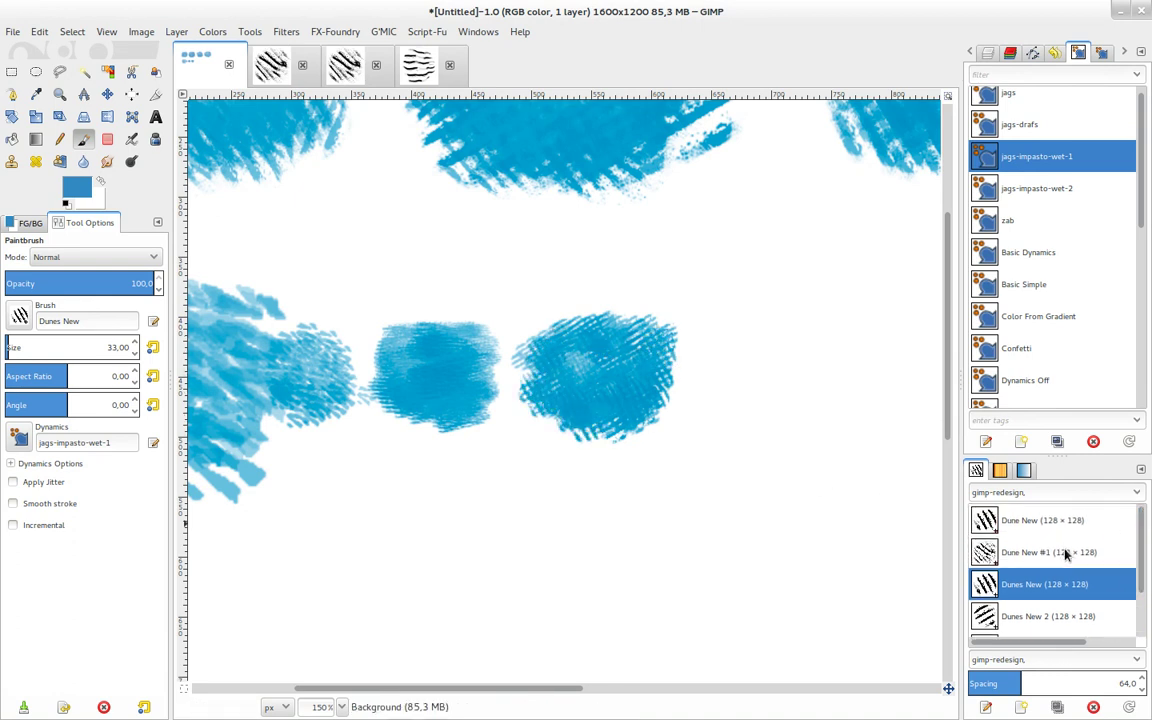
Step: Paint a thick Dune New #1 swatch at the end of the second row
{"action": "left_click", "coordinate": [1066, 556]}
{"action": "left_click", "coordinate": [1003, 557]}
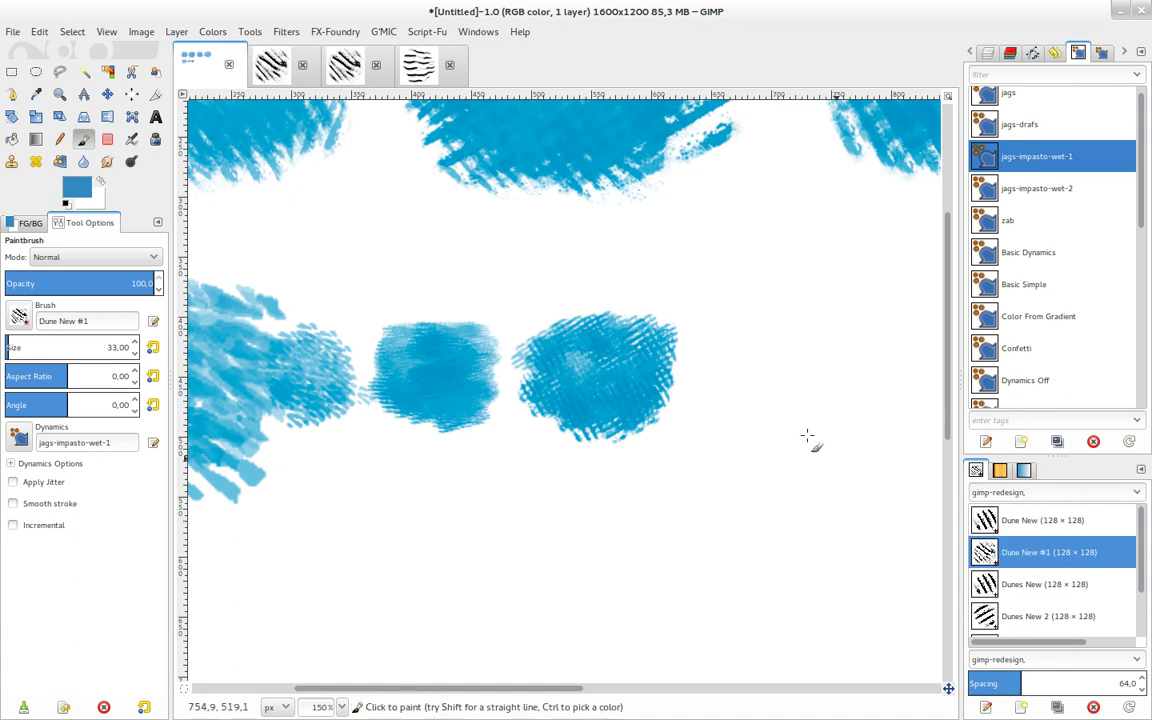
{"action": "mouse_move", "coordinate": [773, 371]}
{"action": "left_mouse_down"}
{"action": "mouse_move", "coordinate": [760, 340]}
{"action": "mouse_move", "coordinate": [845, 360]}
{"action": "mouse_move", "coordinate": [713, 326]}
{"action": "mouse_move", "coordinate": [752, 390]}
{"action": "mouse_move", "coordinate": [748, 301]}
{"action": "mouse_move", "coordinate": [758, 312]}
{"action": "mouse_move", "coordinate": [727, 343]}
{"action": "mouse_move", "coordinate": [800, 332]}
{"action": "left_mouse_up"}
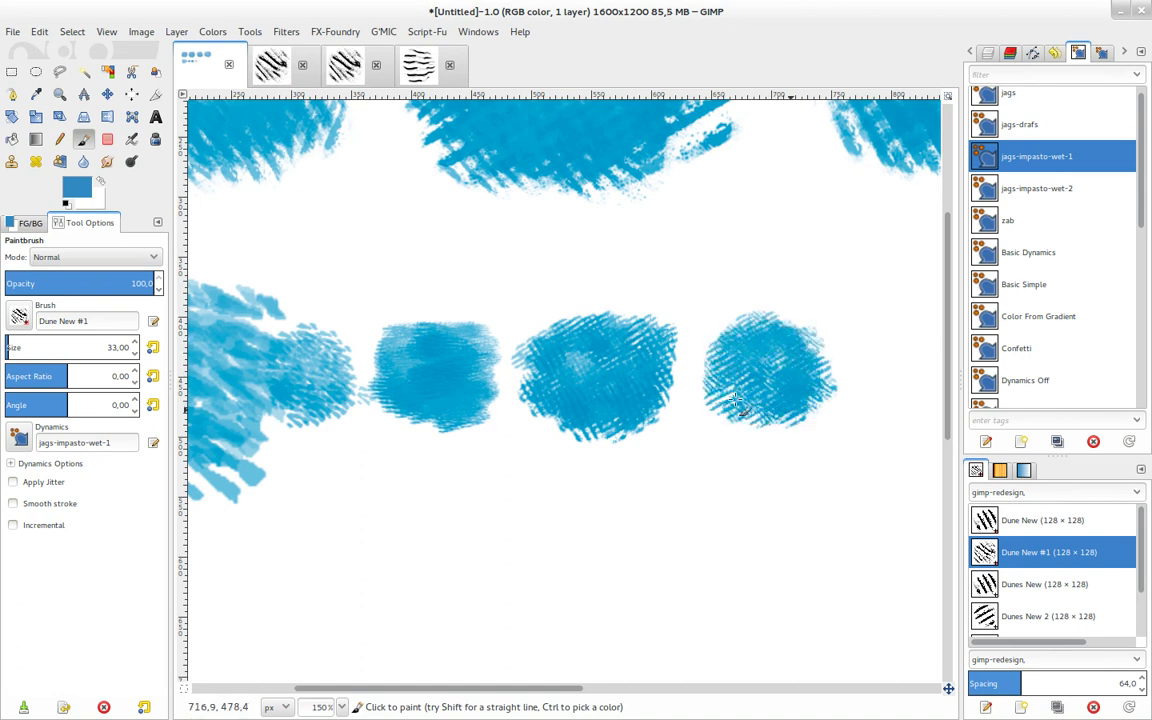
{"action": "left_click_drag", "start_coordinate": [735, 399], "coordinate": [807, 343]}
{"action": "mouse_move", "coordinate": [734, 468]}
{"action": "left_mouse_down"}
{"action": "mouse_move", "coordinate": [599, 491]}
{"action": "mouse_move", "coordinate": [527, 532]}
{"action": "left_mouse_up"}
Step: Paint a rounded Dune New swatch beside the others
{"action": "left_click", "coordinate": [1037, 527]}
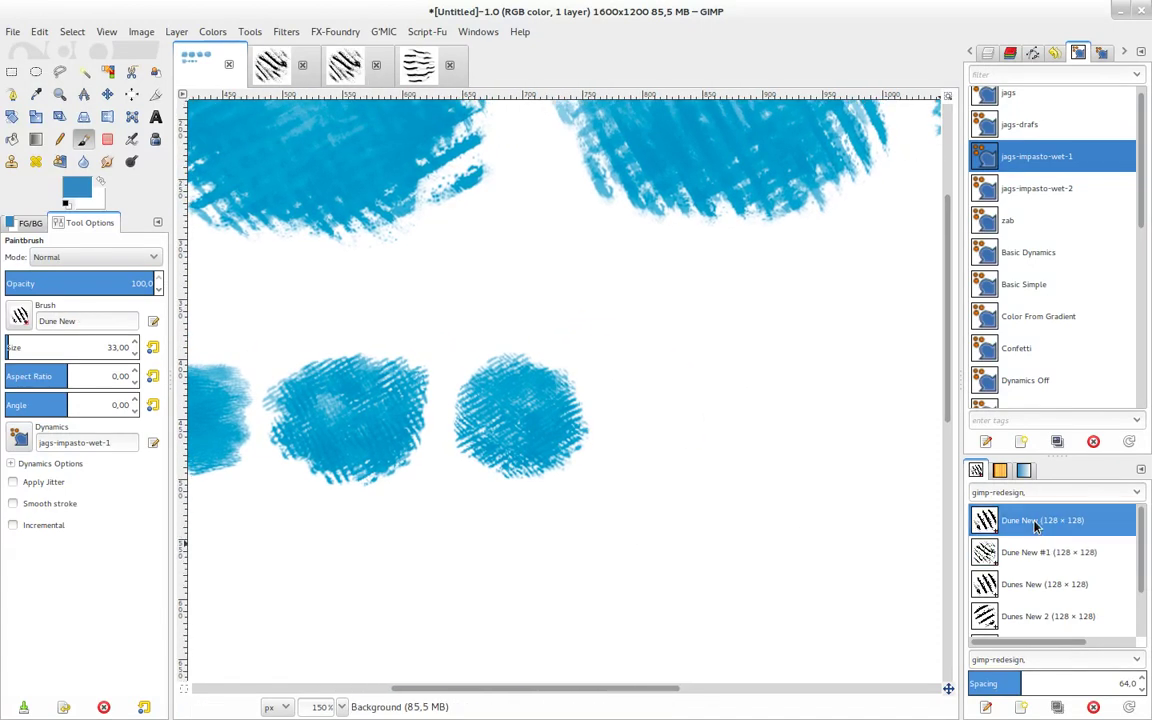
{"action": "left_click", "coordinate": [988, 527]}
{"action": "mouse_move", "coordinate": [666, 423]}
{"action": "left_mouse_down"}
{"action": "mouse_move", "coordinate": [631, 414]}
{"action": "mouse_move", "coordinate": [653, 386]}
{"action": "mouse_move", "coordinate": [690, 446]}
{"action": "mouse_move", "coordinate": [620, 403]}
{"action": "mouse_move", "coordinate": [684, 443]}
{"action": "left_mouse_up"}
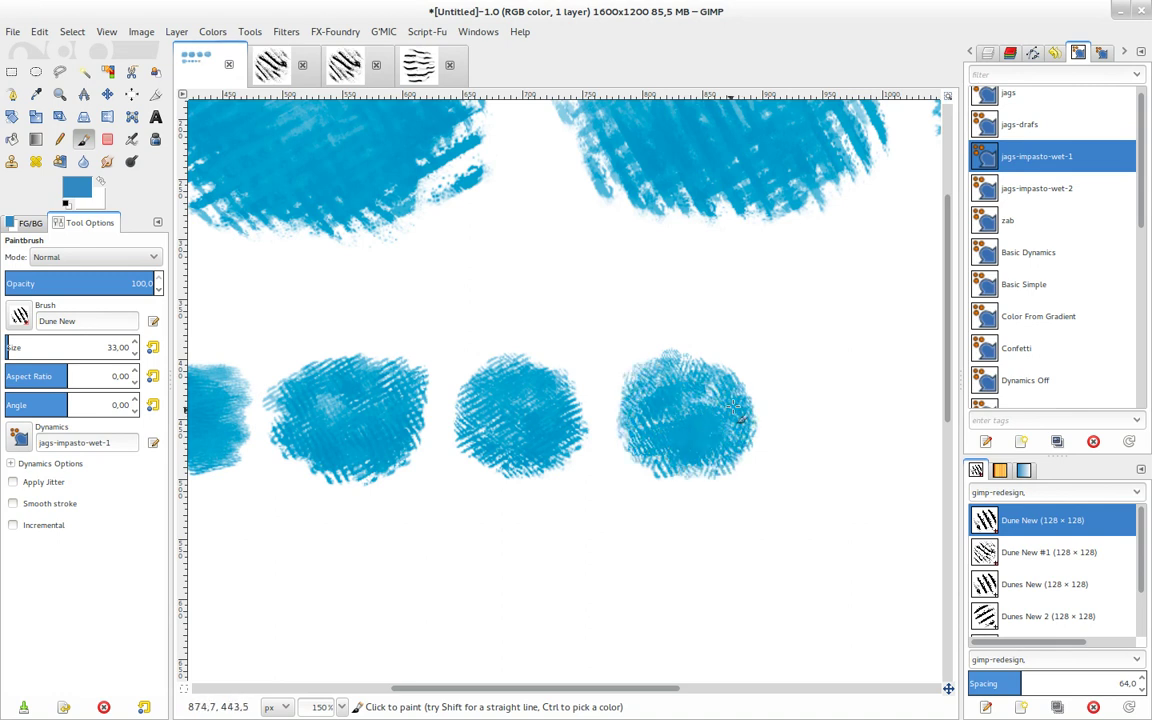
{"action": "left_click_drag", "start_coordinate": [732, 404], "coordinate": [700, 432]}
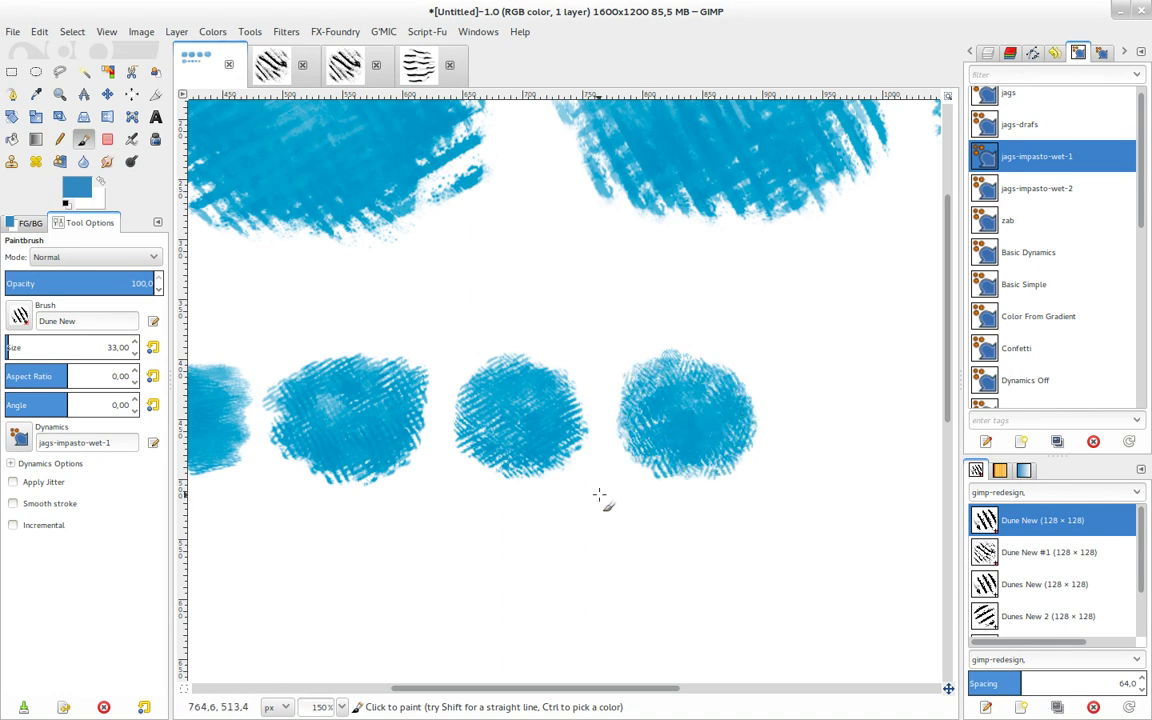